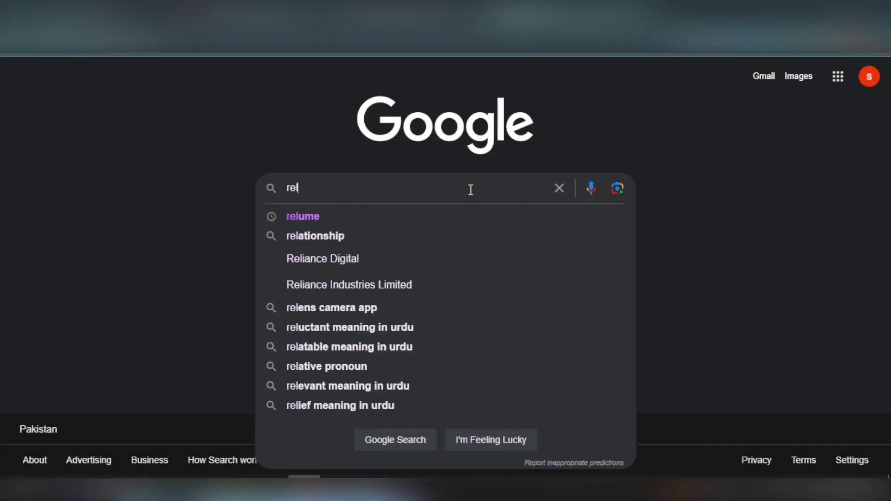
- Search Google for 'relume'
{"action": "type", "text": "ume"}
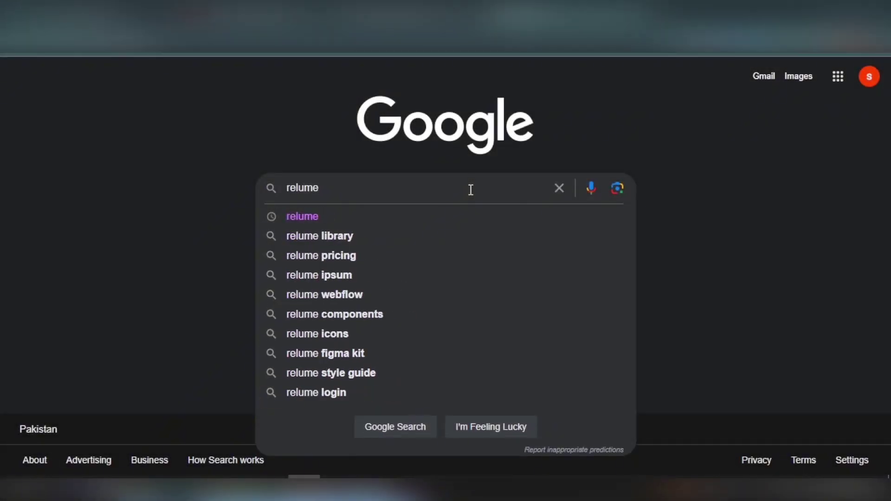
{"action": "key", "text": "Return"}
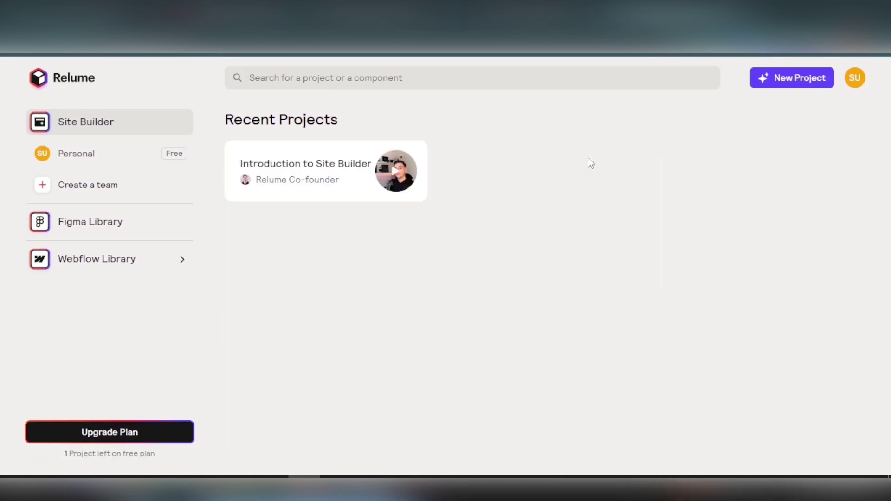
- Create a new Untitled Project and dismiss the Welcome to Site Builder modal to reach the sitemap editor
{"action": "left_click", "coordinate": [784, 87]}
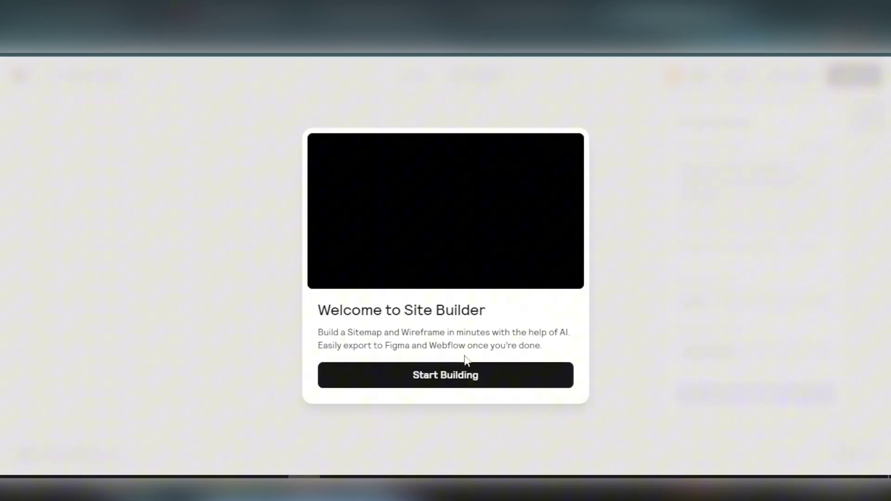
{"action": "left_click", "coordinate": [445, 376]}
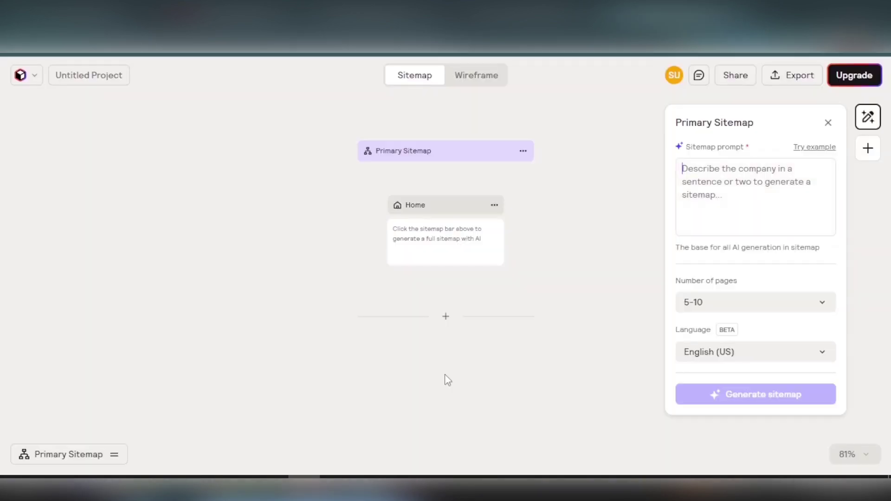
- Describe a school website for students, keep 5-10 pages, and generate the sitemap
{"action": "left_click", "coordinate": [702, 173]}
{"action": "type", "text": "I wan"}
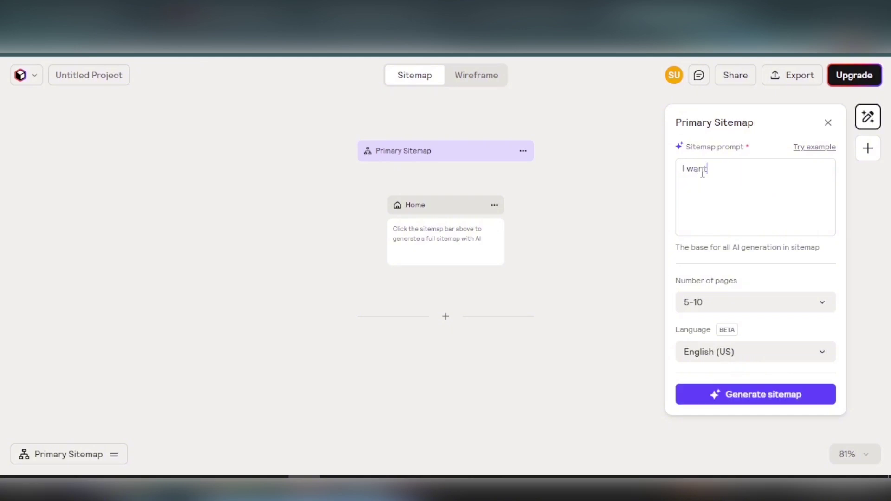
{"action": "type", "text": "t to develop a school"}
{"action": "type", "text": "we"}
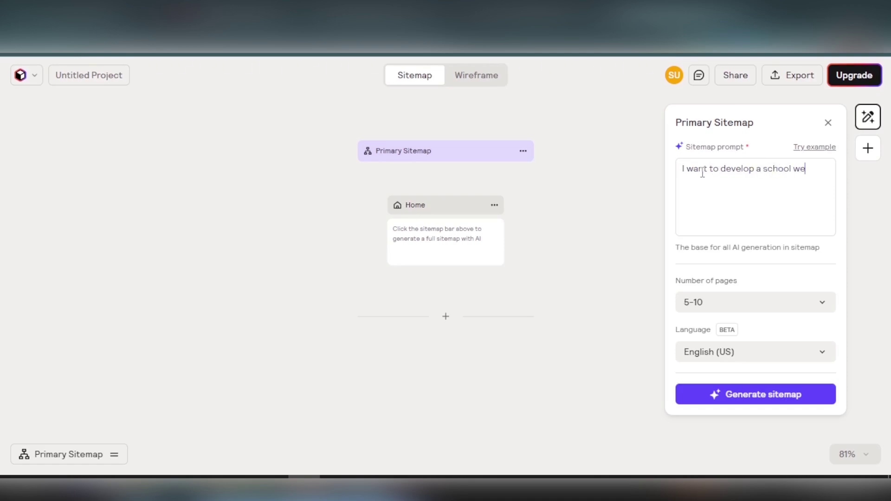
{"action": "type", "text": "bsite for students"}
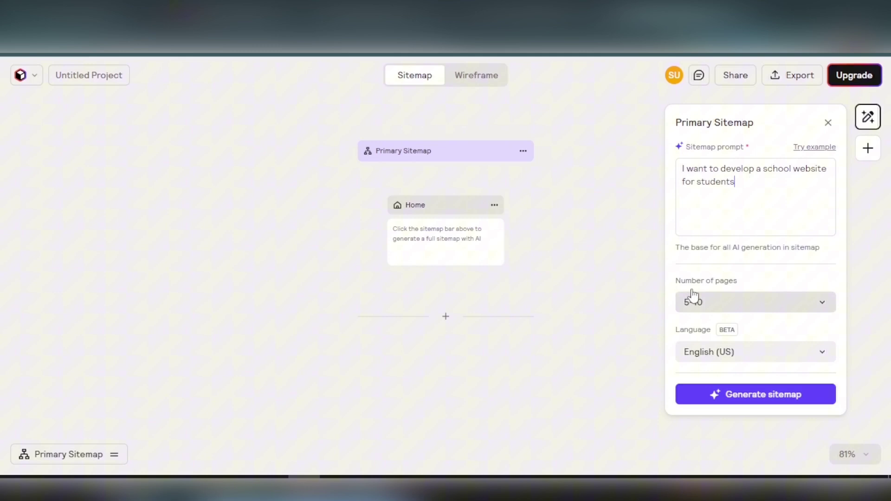
{"action": "left_click", "coordinate": [728, 301]}
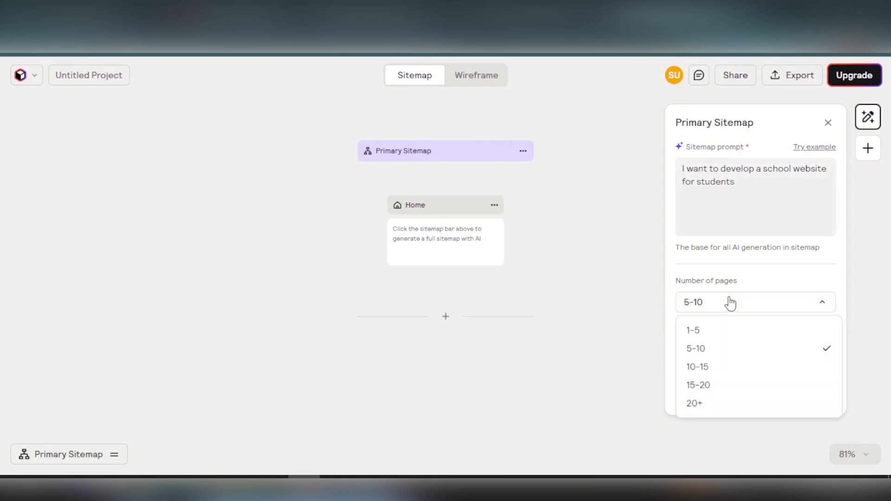
{"action": "left_click", "coordinate": [703, 355]}
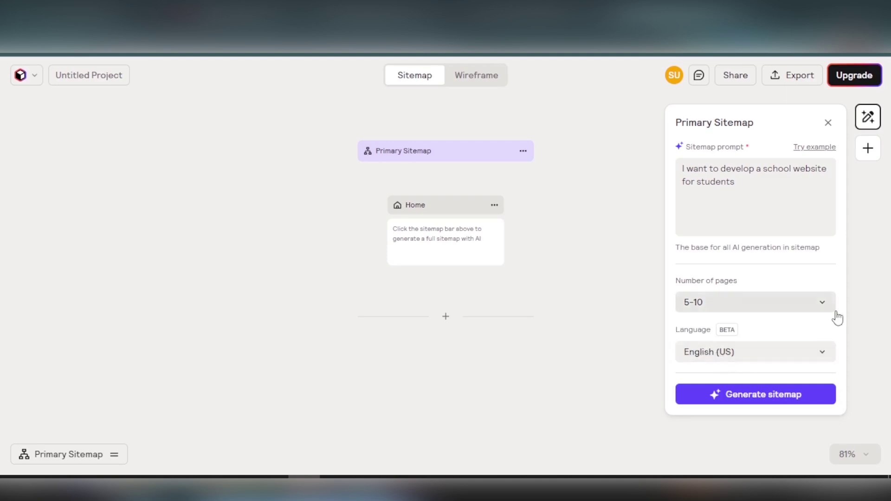
{"action": "left_click", "coordinate": [746, 397]}
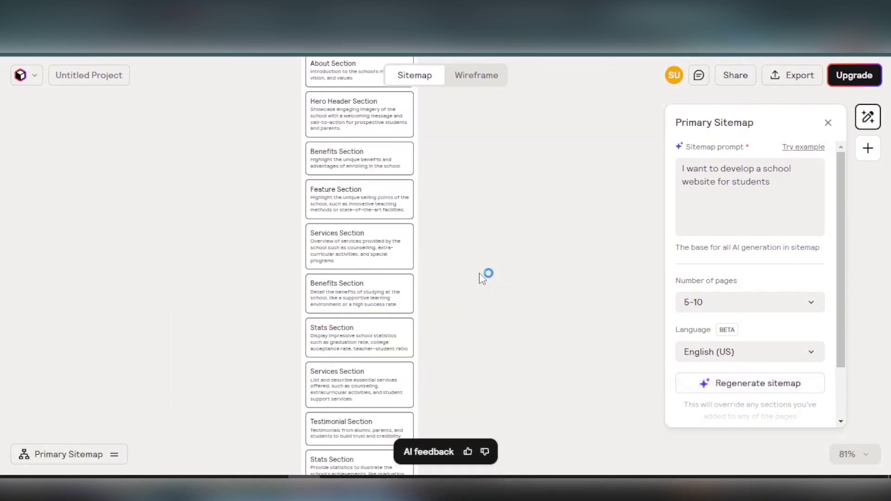
- Scroll through the generated Home sections and the Academics, News and Contact Us page cards
{"action": "scroll", "coordinate": [483, 278], "scroll_direction": "down", "scroll_amount": 15}
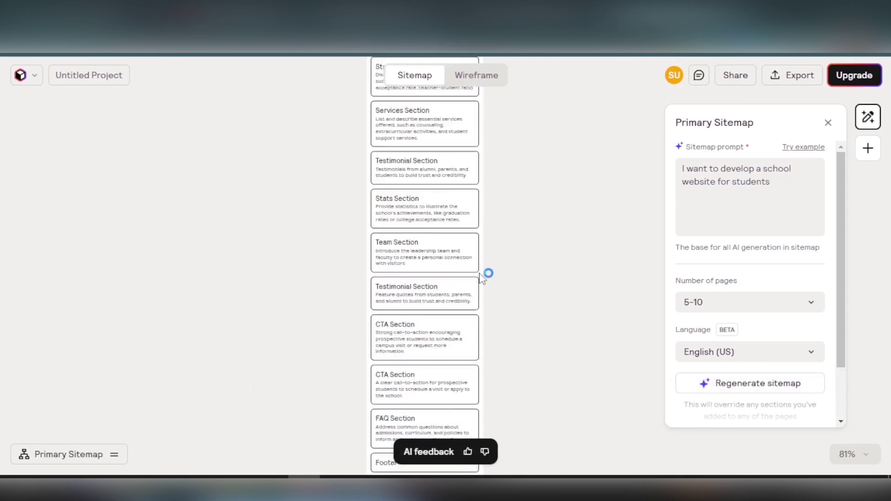
{"action": "scroll", "coordinate": [482, 279], "scroll_direction": "up", "scroll_amount": 3}
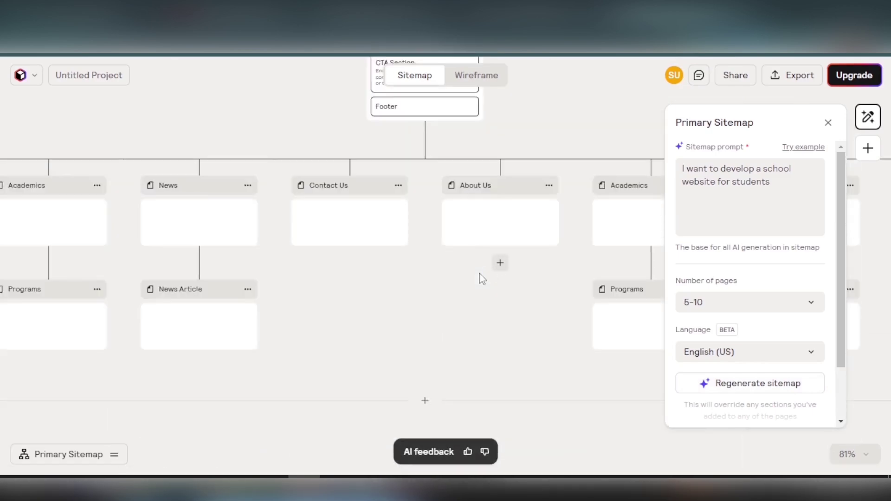
{"action": "scroll", "coordinate": [483, 278], "scroll_direction": "up", "scroll_amount": 15}
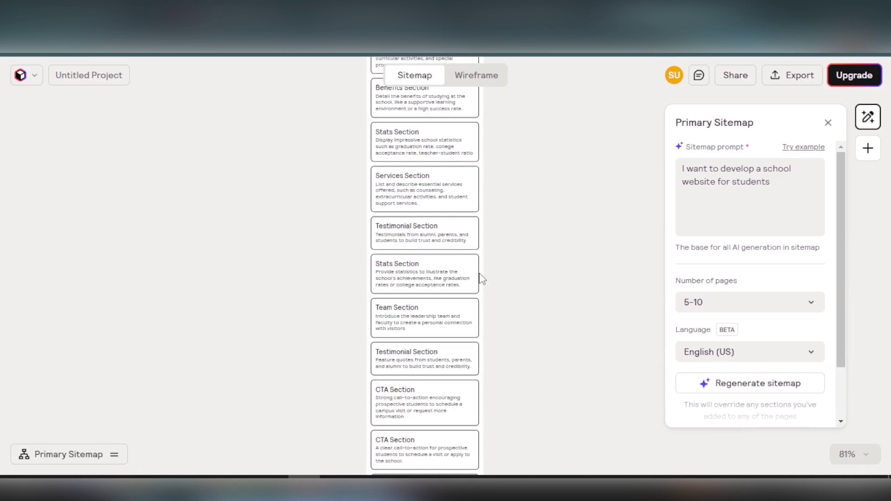
{"action": "scroll", "coordinate": [483, 278], "scroll_direction": "up", "scroll_amount": 3}
{"action": "scroll", "coordinate": [482, 278], "scroll_direction": "down", "scroll_amount": 6}
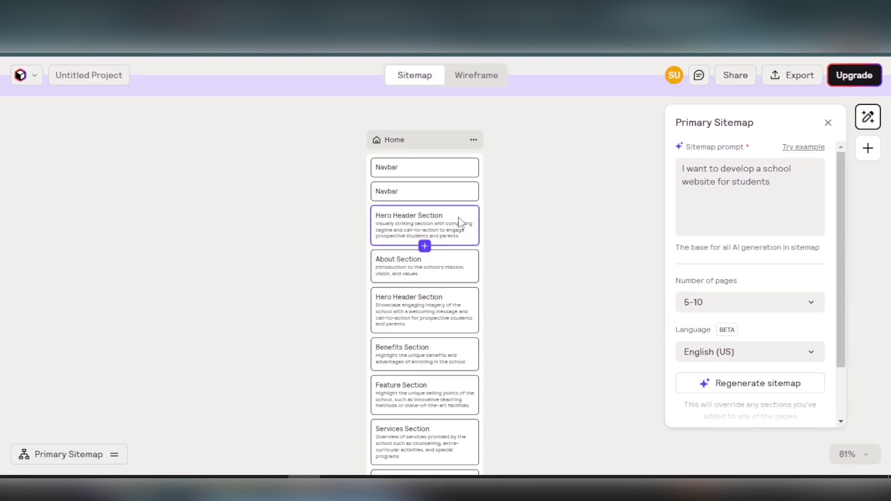
{"action": "scroll", "coordinate": [460, 220], "scroll_direction": "up", "scroll_amount": 5}
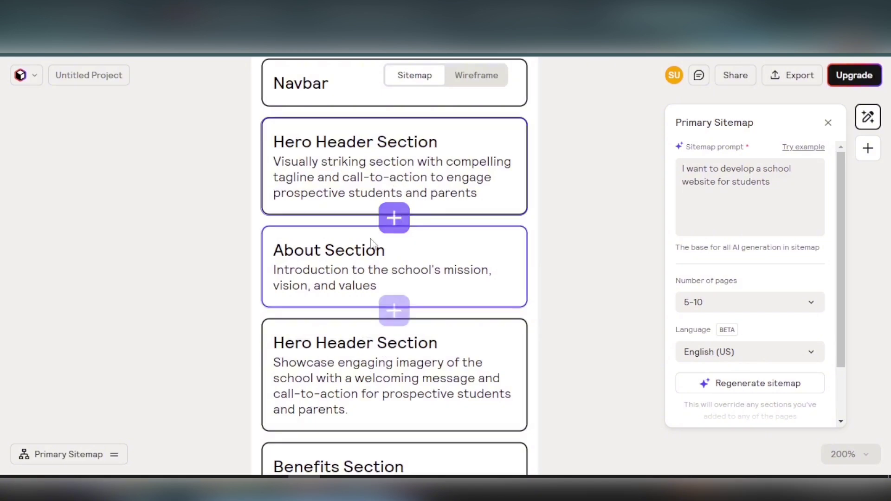
- Delete the About Section and the second Benefits Section from the Home page
{"action": "left_click", "coordinate": [356, 271]}
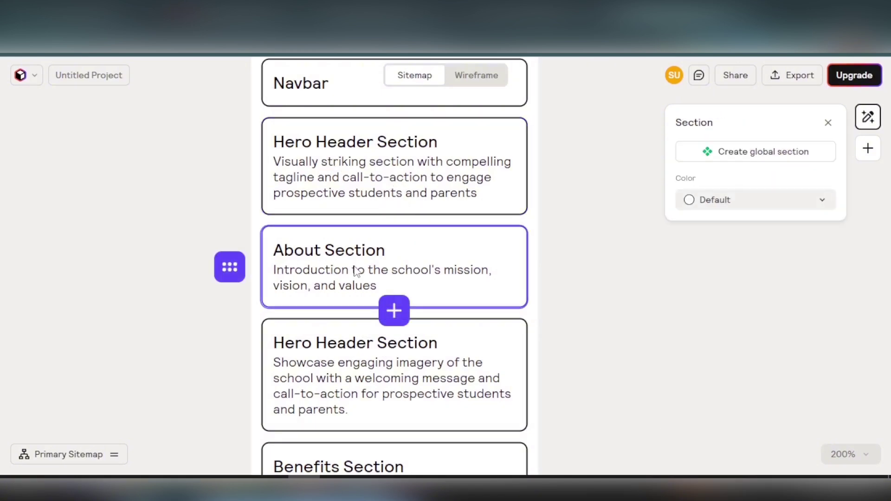
{"action": "key", "text": "Delete"}
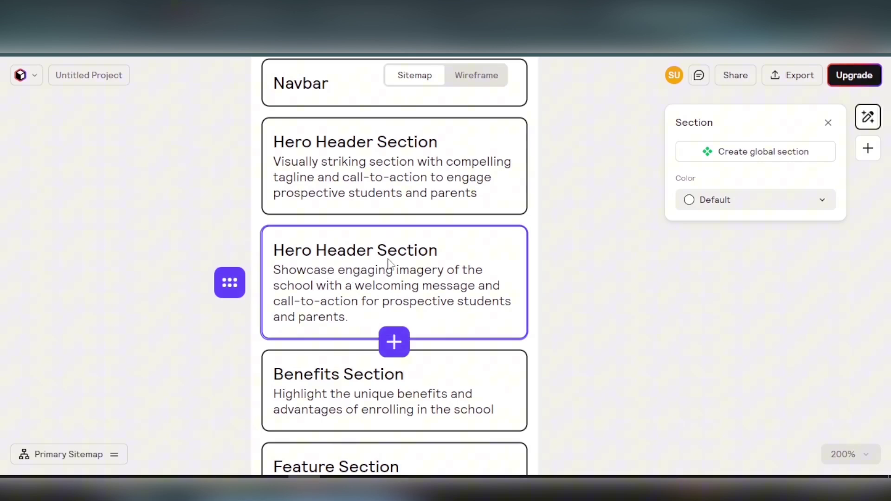
{"action": "scroll", "coordinate": [389, 263], "scroll_direction": "down", "scroll_amount": 5}
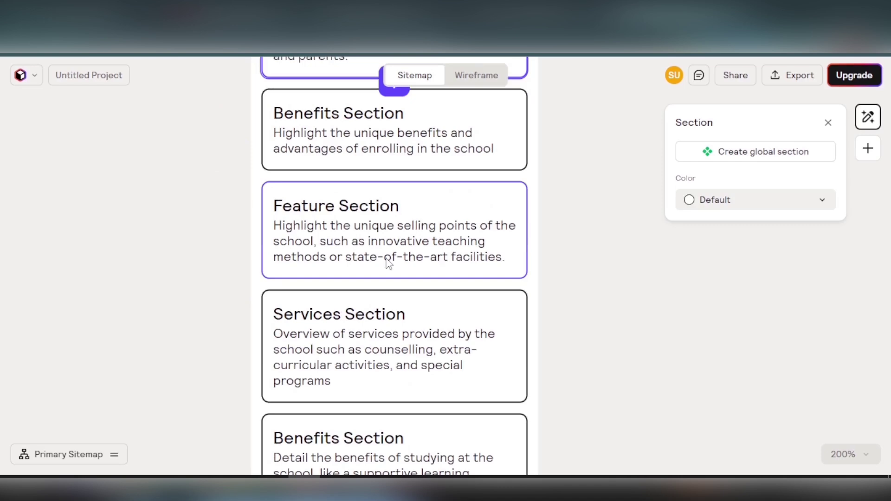
{"action": "scroll", "coordinate": [388, 263], "scroll_direction": "down", "scroll_amount": 4}
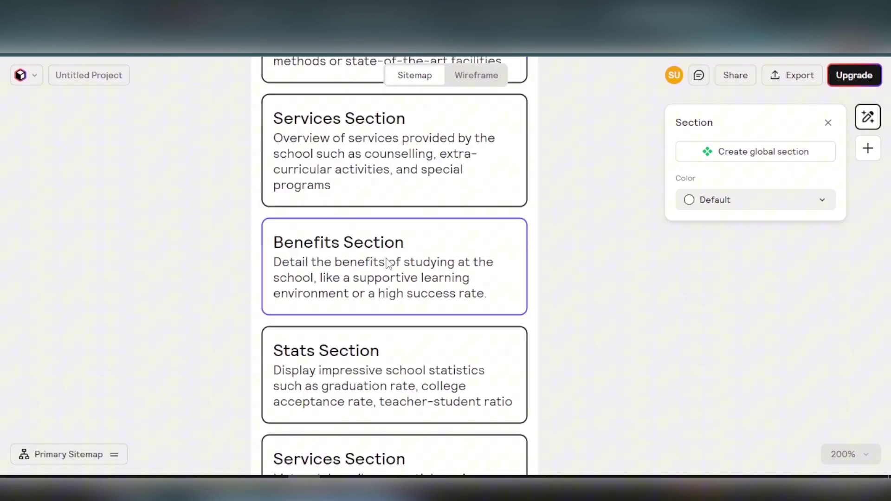
{"action": "scroll", "coordinate": [389, 263], "scroll_direction": "down", "scroll_amount": 3}
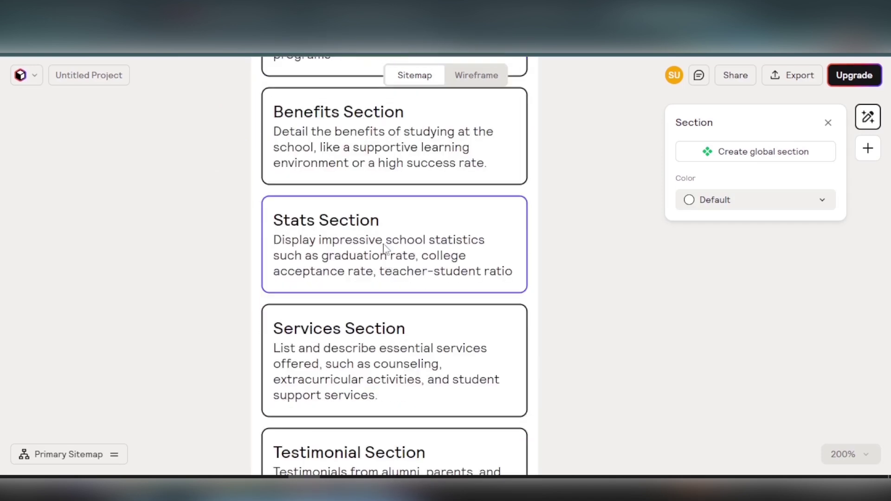
{"action": "mouse_move", "coordinate": [394, 164]}
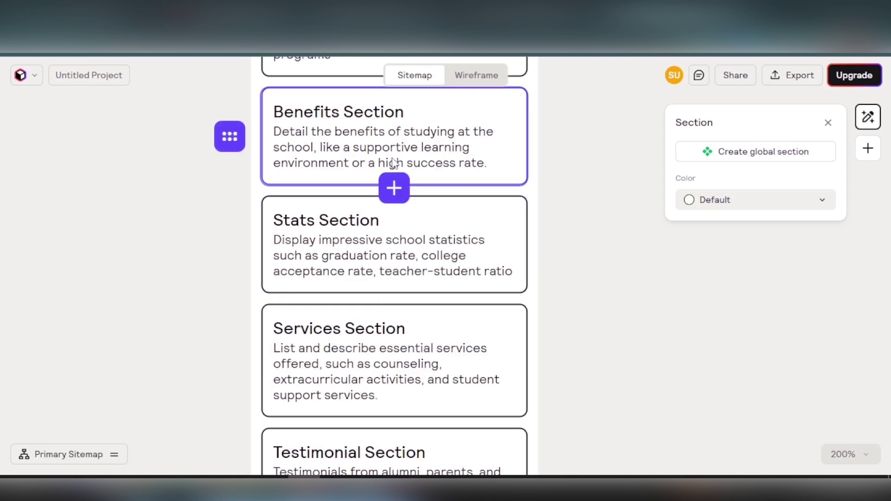
{"action": "key", "text": "Delete"}
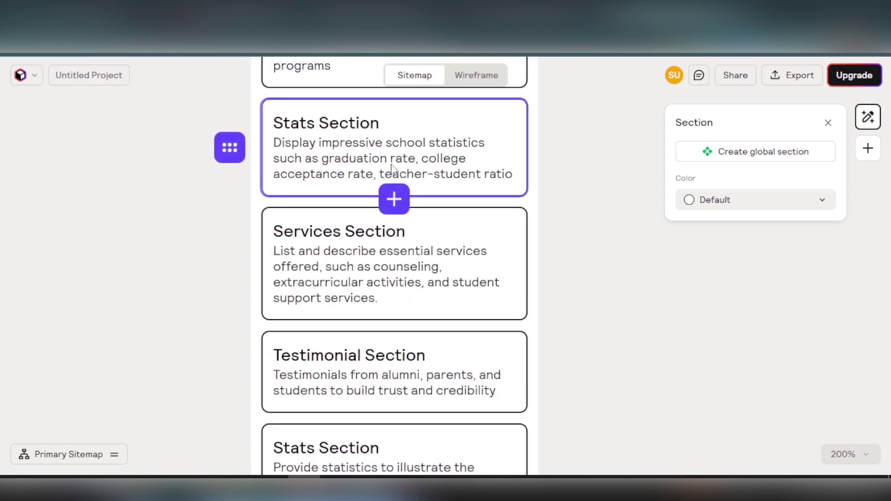
- Delete the first CTA Section from the Home page
{"action": "scroll", "coordinate": [376, 272], "scroll_direction": "down", "scroll_amount": 4}
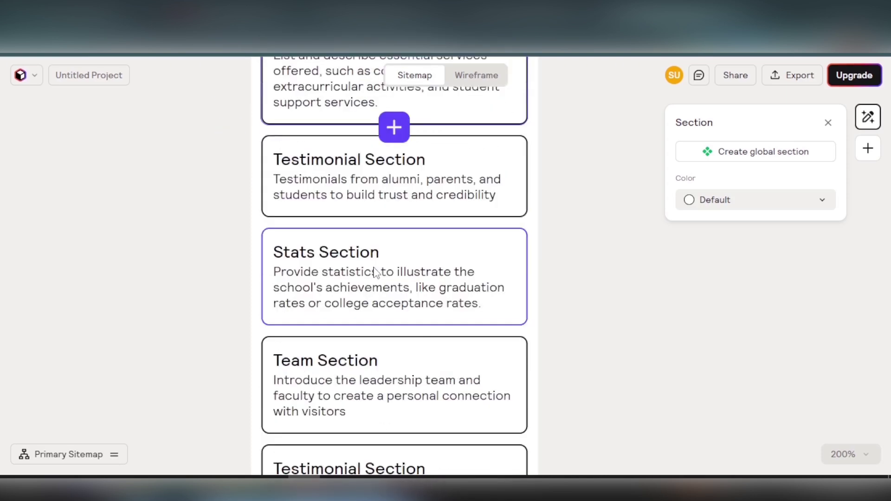
{"action": "scroll", "coordinate": [376, 272], "scroll_direction": "down", "scroll_amount": 3}
{"action": "scroll", "coordinate": [376, 272], "scroll_direction": "down", "scroll_amount": 3}
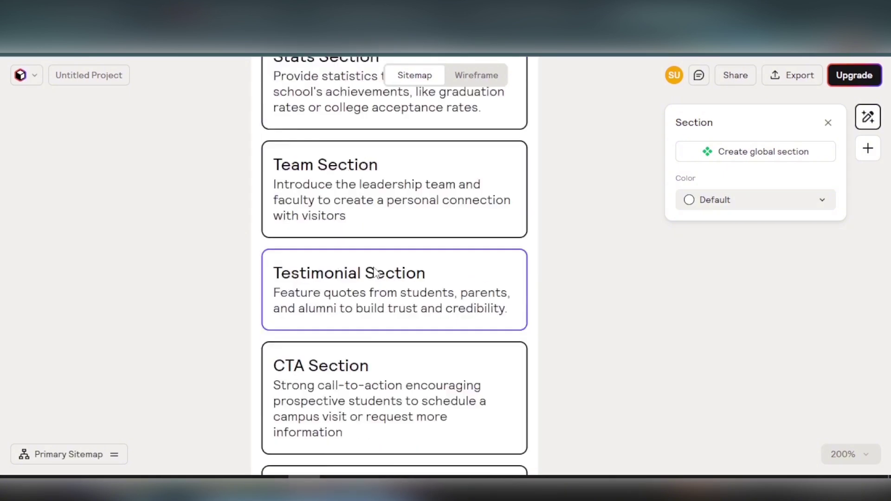
{"action": "left_click", "coordinate": [354, 308]}
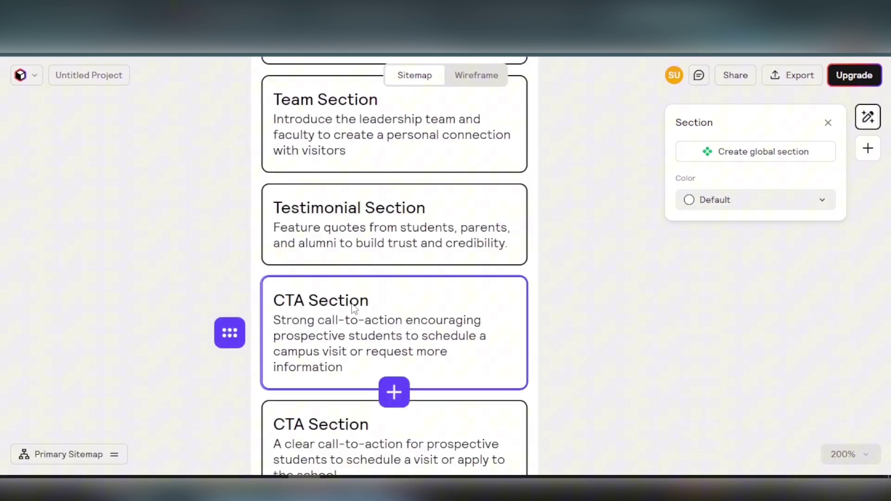
{"action": "key", "text": "Delete"}
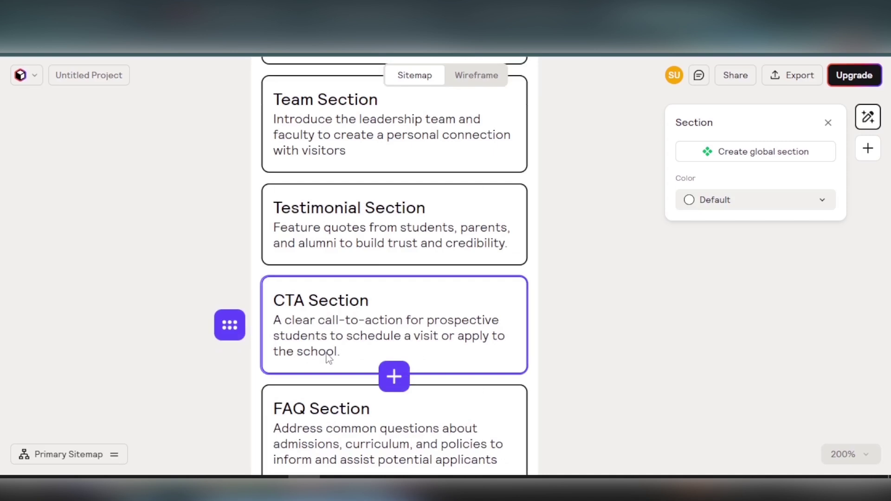
{"action": "scroll", "coordinate": [294, 356], "scroll_direction": "down", "scroll_amount": 5}
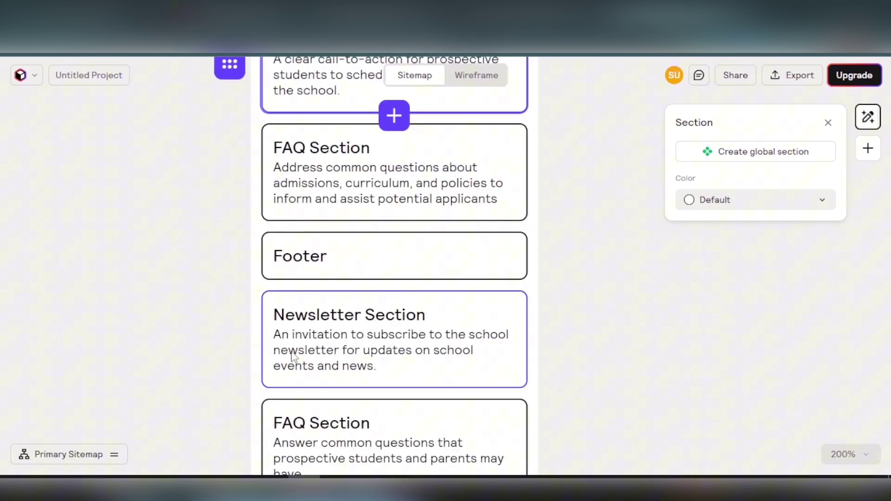
{"action": "scroll", "coordinate": [293, 356], "scroll_direction": "down", "scroll_amount": 9}
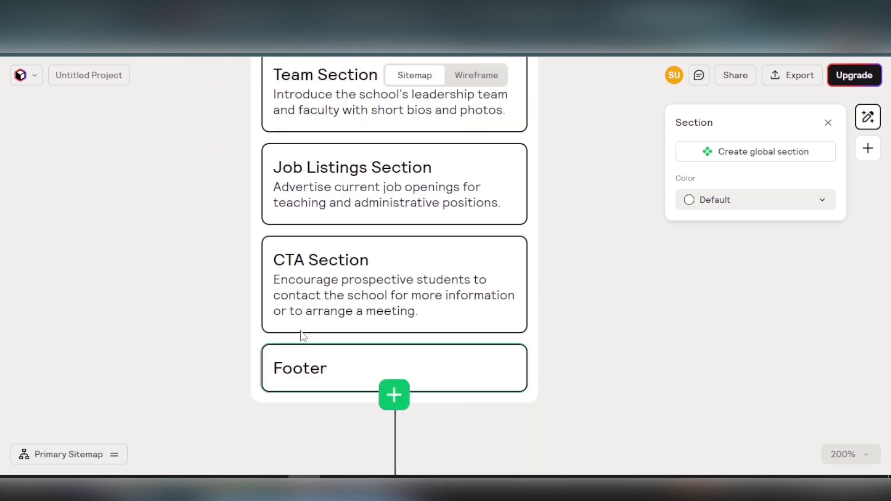
- Zoom out to show About Us, Academics, News and Contact Us, and generate About Us sections
{"action": "mouse_move", "coordinate": [313, 305]}
{"action": "scroll", "coordinate": [317, 346], "scroll_direction": "down", "scroll_amount": 4}
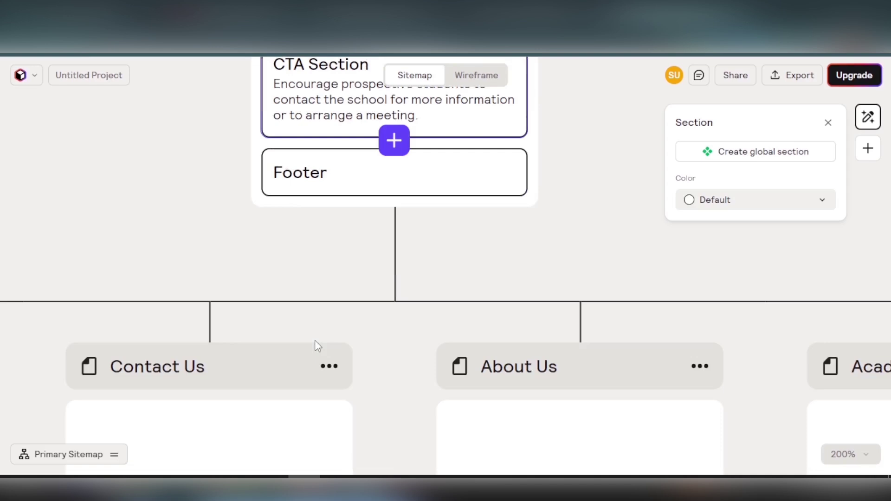
{"action": "scroll", "coordinate": [315, 345], "scroll_direction": "down", "scroll_amount": 3}
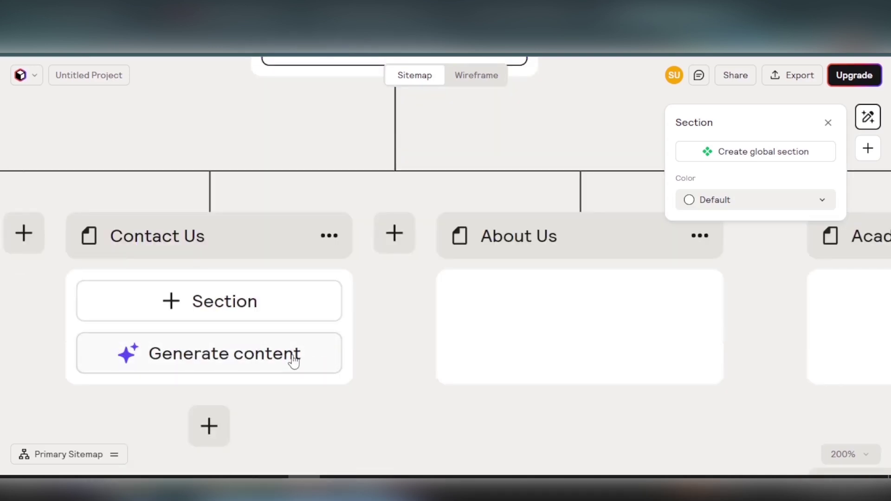
{"action": "key", "text": "ctrl+minus"}
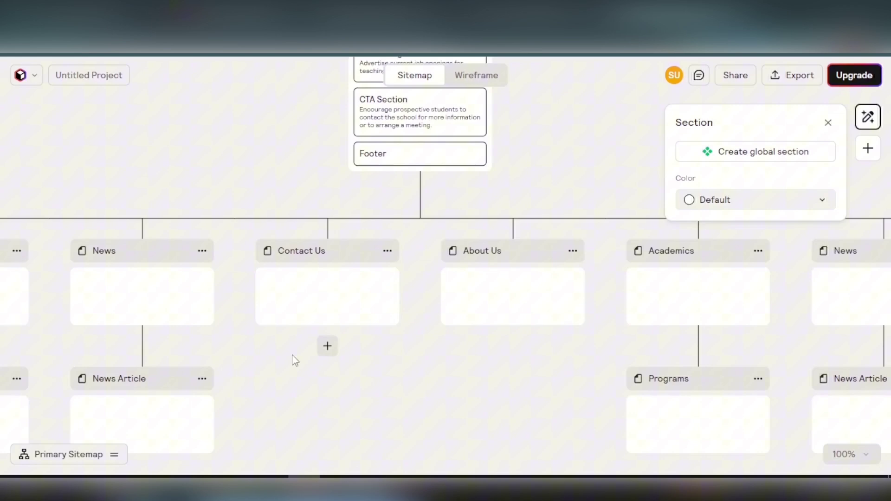
{"action": "scroll", "coordinate": [236, 367], "scroll_direction": "left", "scroll_amount": 10}
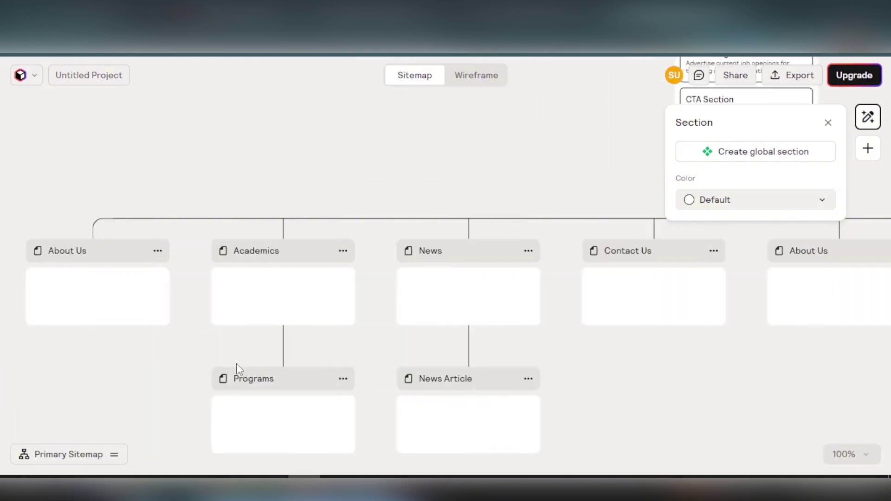
{"action": "mouse_move", "coordinate": [215, 295]}
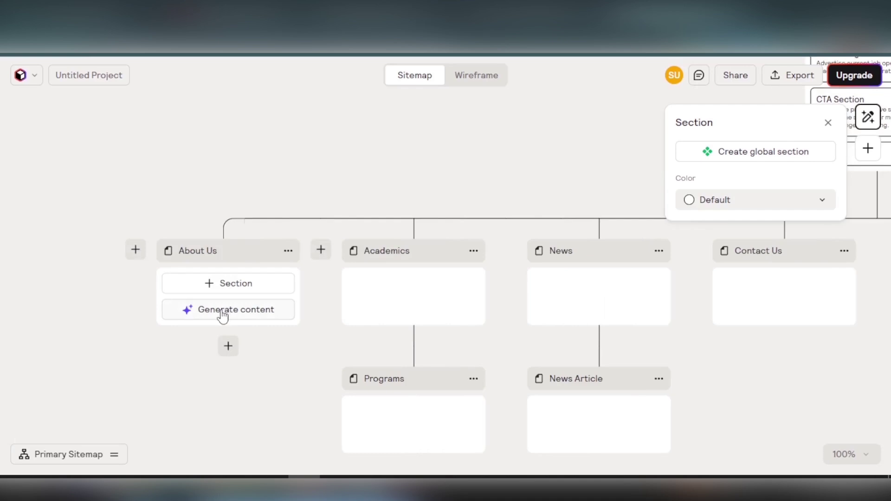
{"action": "left_click", "coordinate": [223, 315]}
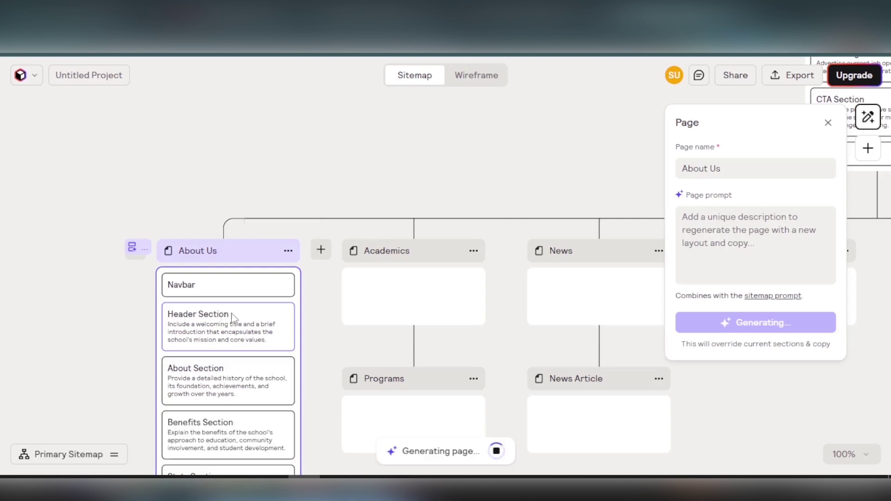
- Generate sections for the Academics, News, Contact Us and second About Us pages
{"action": "mouse_move", "coordinate": [407, 312]}
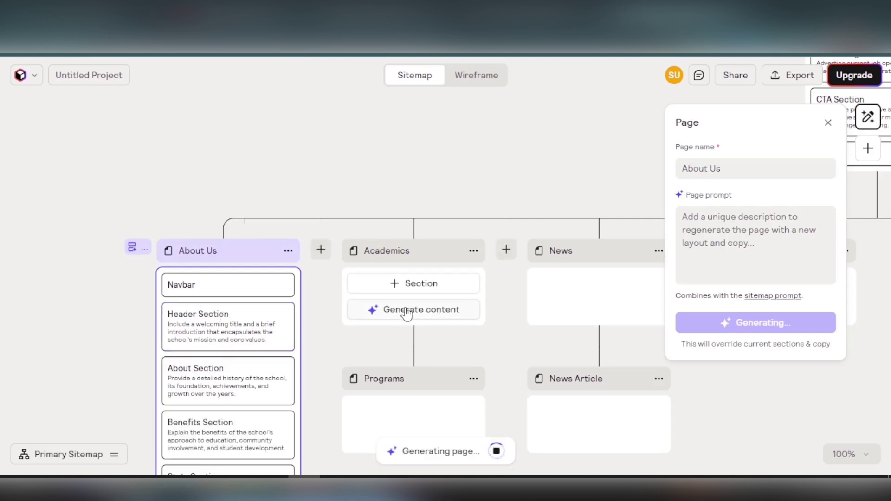
{"action": "left_click", "coordinate": [406, 313]}
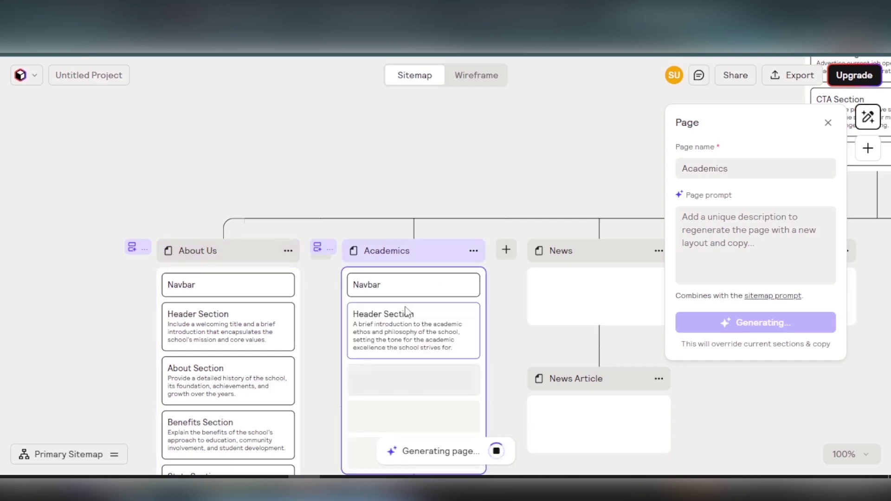
{"action": "mouse_move", "coordinate": [577, 325]}
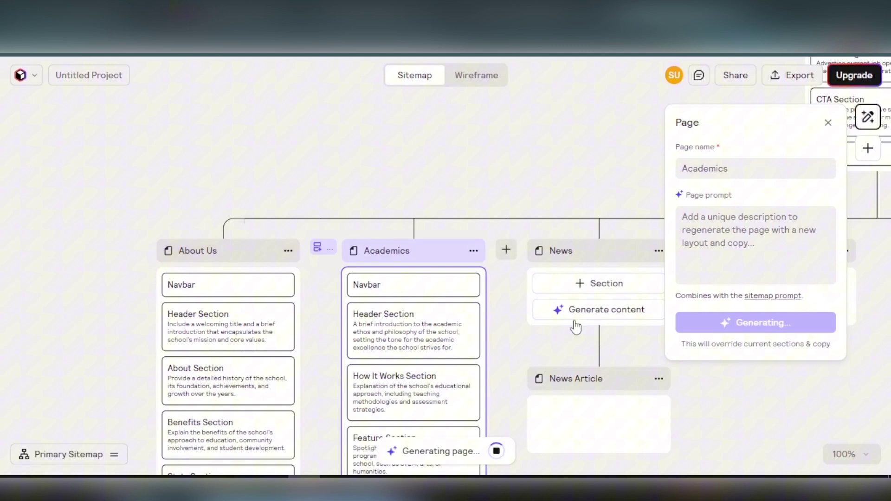
{"action": "left_click", "coordinate": [588, 314]}
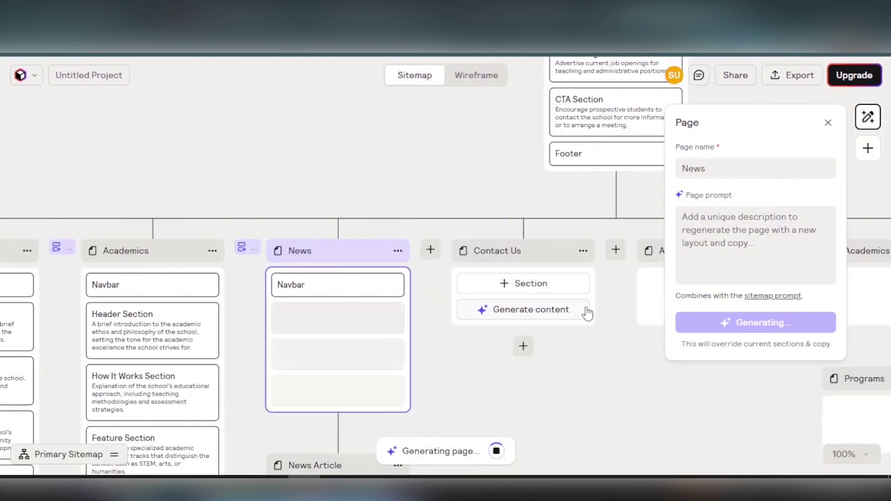
{"action": "left_click", "coordinate": [549, 313]}
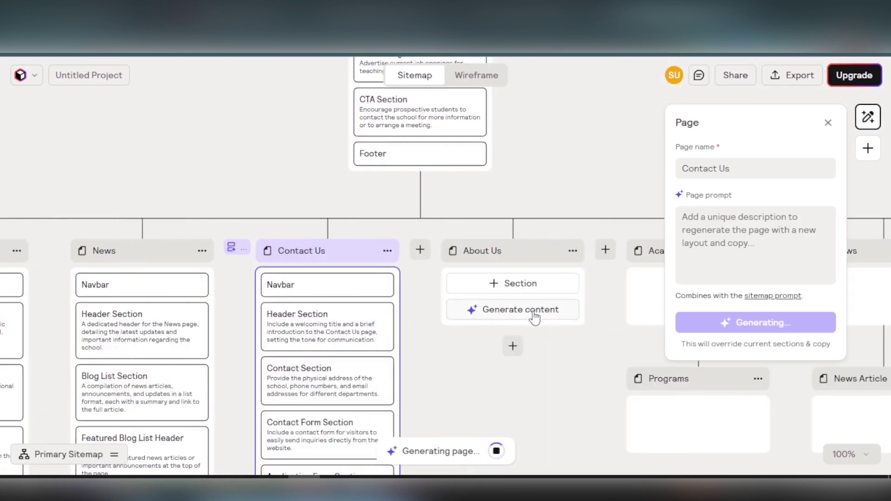
{"action": "left_click", "coordinate": [539, 315]}
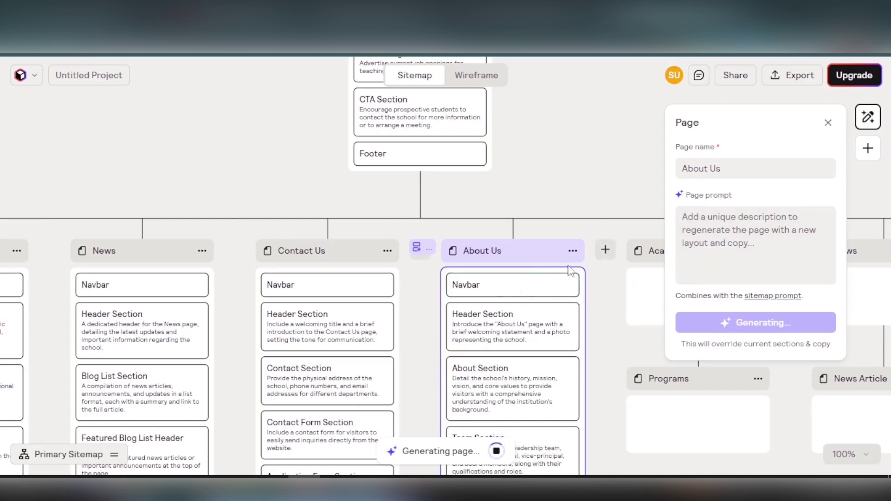
- Focus the About Us Page prompt box after dismissing the feedback notice
{"action": "left_click", "coordinate": [709, 230]}
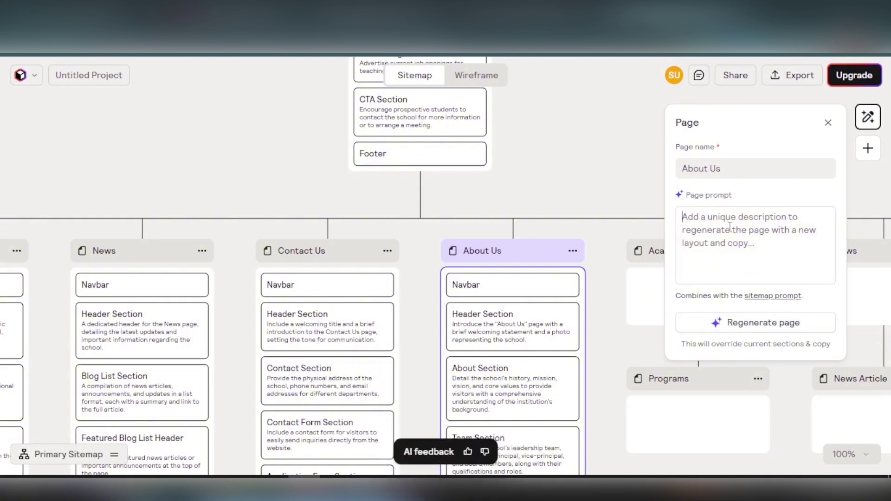
{"action": "left_click", "coordinate": [728, 236]}
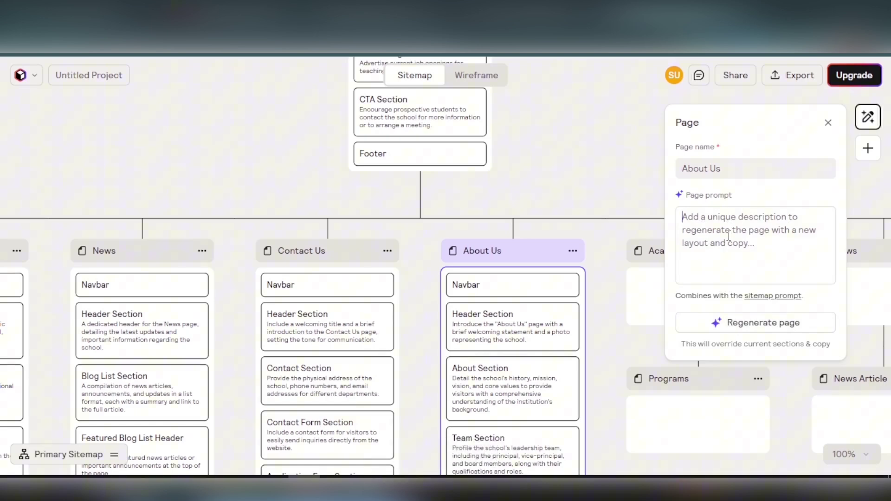
{"action": "scroll", "coordinate": [608, 326], "scroll_direction": "right", "scroll_amount": 3}
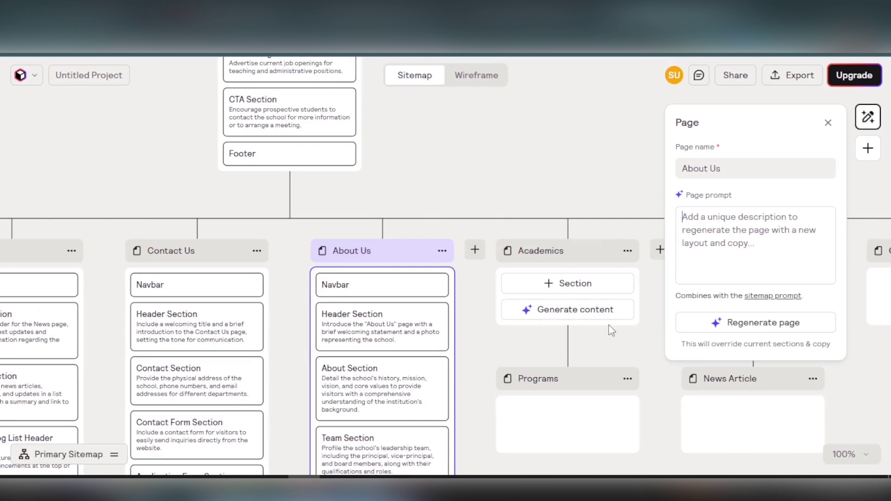
- Delete the duplicate Academics and News pages along with their child pages
{"action": "scroll", "coordinate": [608, 325], "scroll_direction": "right", "scroll_amount": 2}
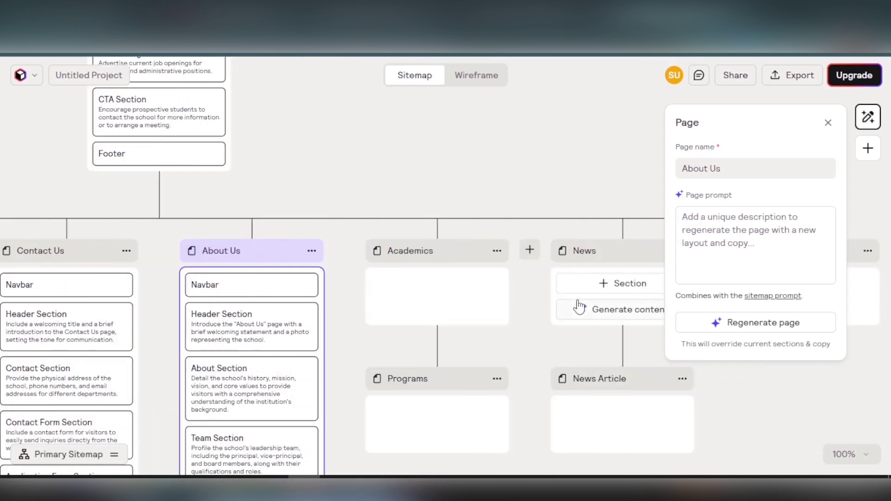
{"action": "scroll", "coordinate": [579, 306], "scroll_direction": "right", "scroll_amount": 1}
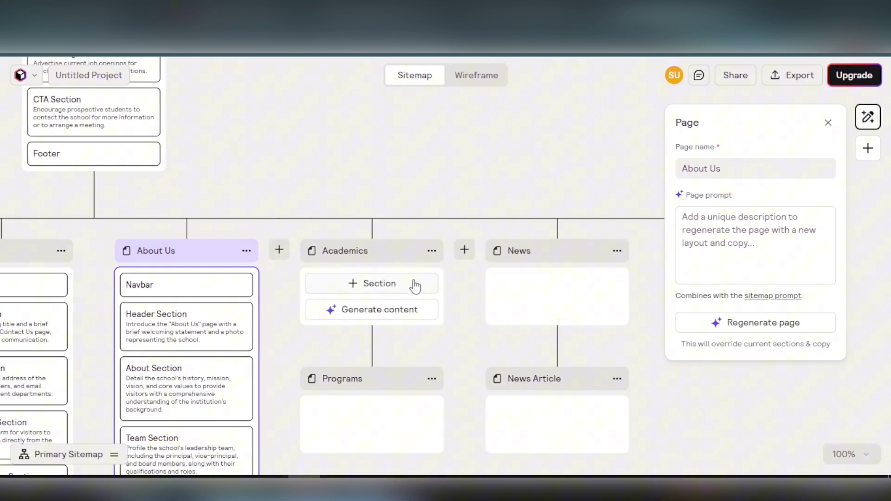
{"action": "left_click", "coordinate": [405, 260]}
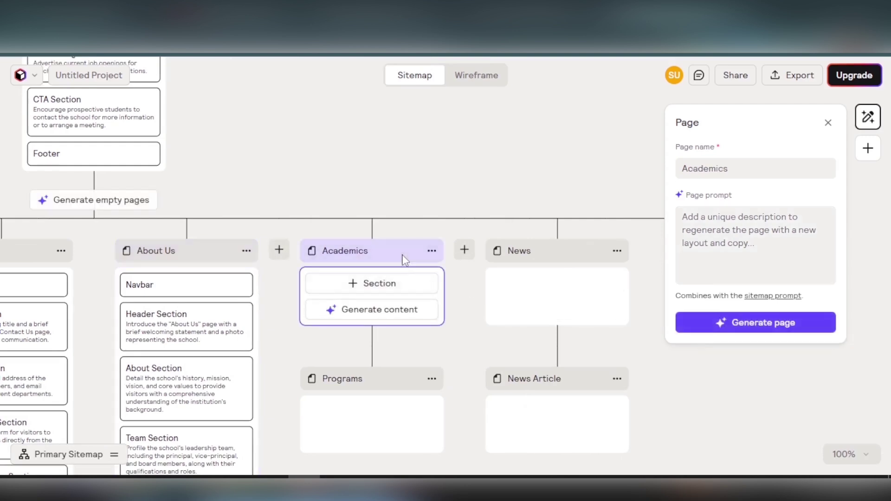
{"action": "key", "text": "Delete"}
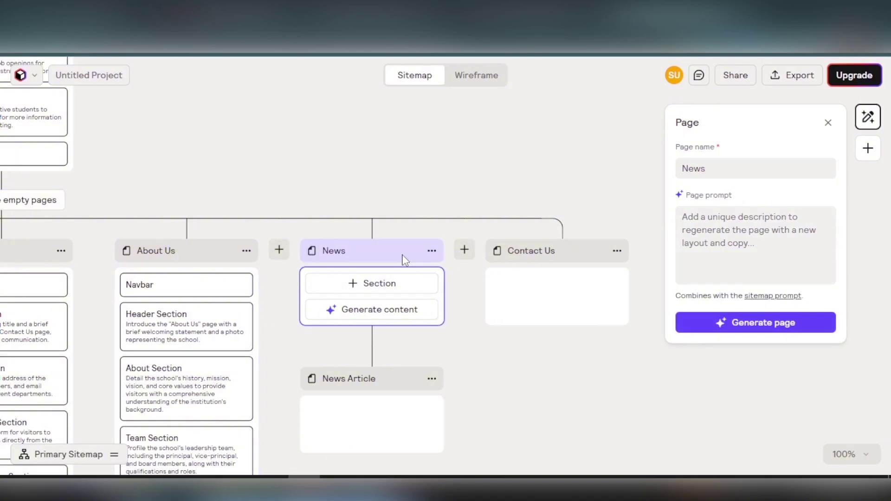
{"action": "key", "text": "Delete"}
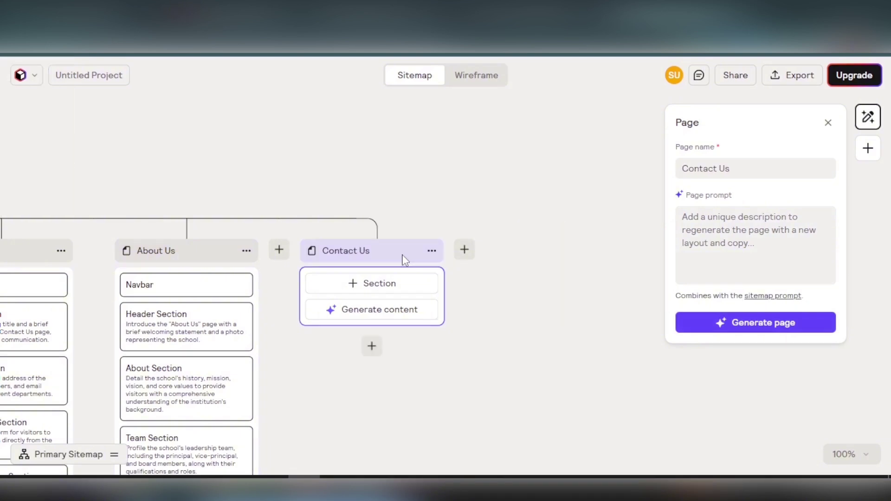
- Generate sections for the empty Contact Us page and close the Page settings panel
{"action": "left_click", "coordinate": [379, 310]}
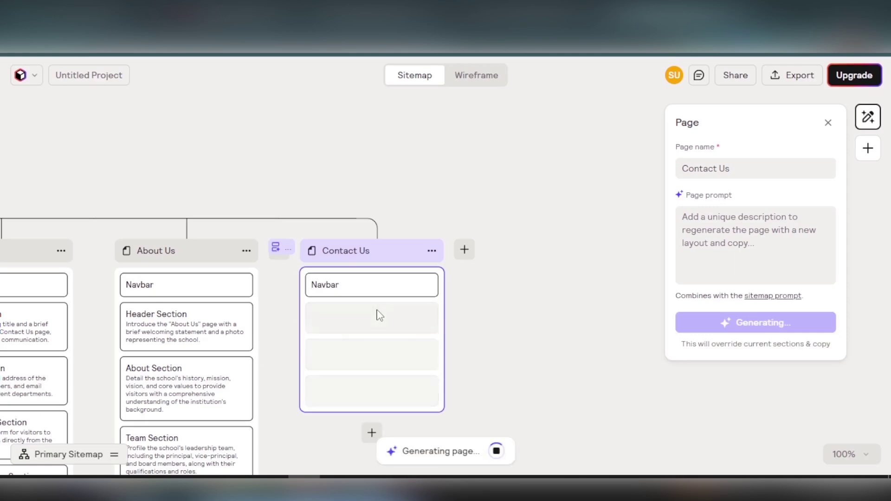
{"action": "scroll", "coordinate": [380, 315], "scroll_direction": "up", "scroll_amount": 2}
{"action": "scroll", "coordinate": [378, 314], "scroll_direction": "up", "scroll_amount": 2}
{"action": "scroll", "coordinate": [378, 313], "scroll_direction": "down", "scroll_amount": 8}
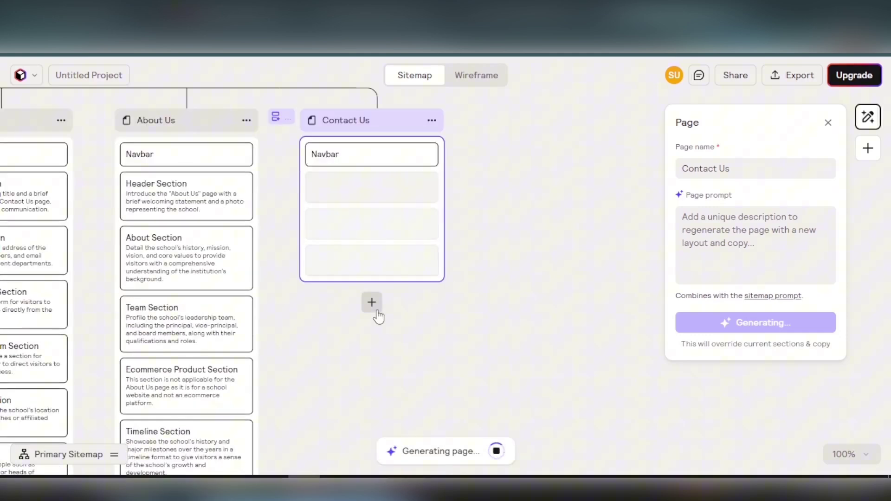
{"action": "scroll", "coordinate": [281, 317], "scroll_direction": "left", "scroll_amount": 15}
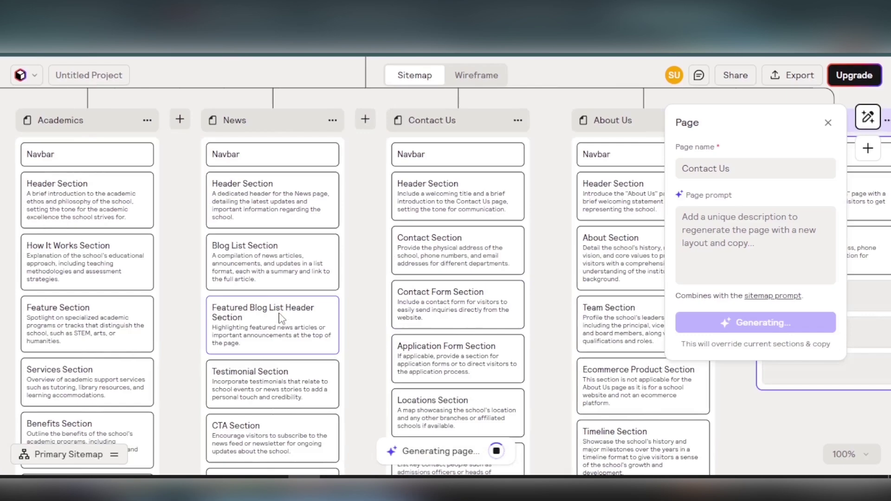
{"action": "scroll", "coordinate": [281, 319], "scroll_direction": "left", "scroll_amount": 6}
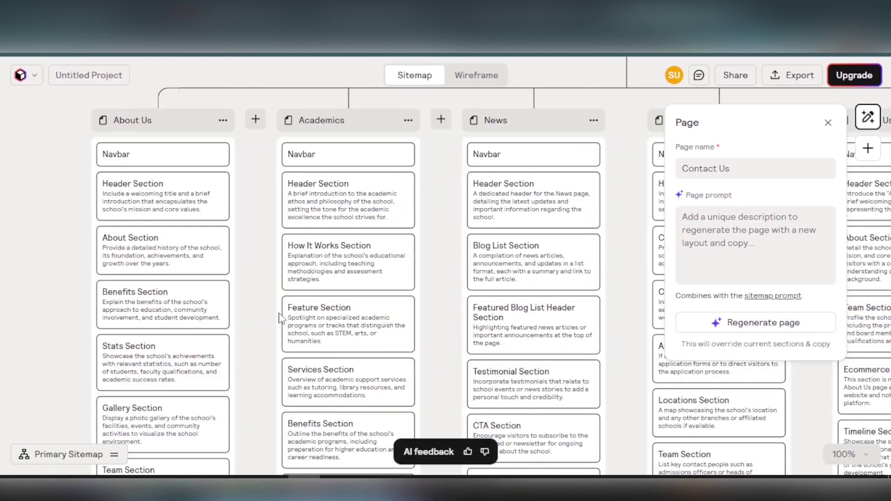
{"action": "scroll", "coordinate": [281, 319], "scroll_direction": "right", "scroll_amount": 10}
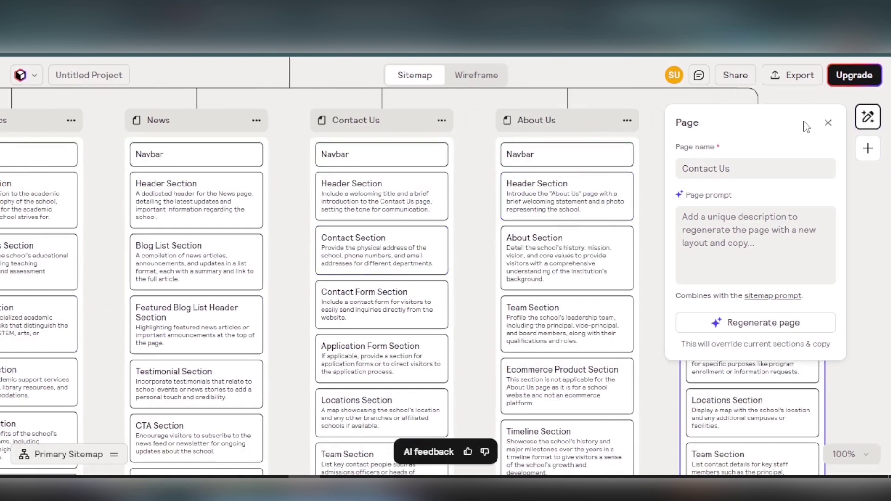
{"action": "left_click", "coordinate": [826, 123]}
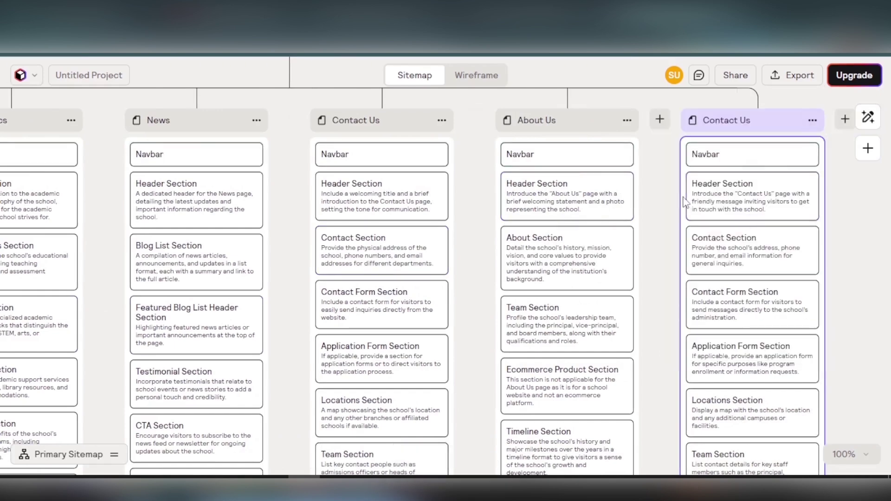
- Delete the Stats Section from the About Us page
{"action": "scroll", "coordinate": [668, 200], "scroll_direction": "down", "scroll_amount": 5}
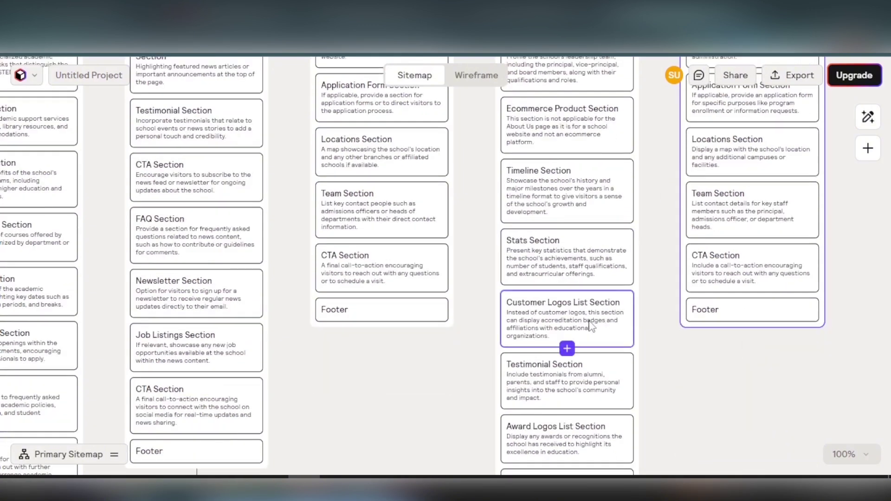
{"action": "left_click", "coordinate": [573, 264]}
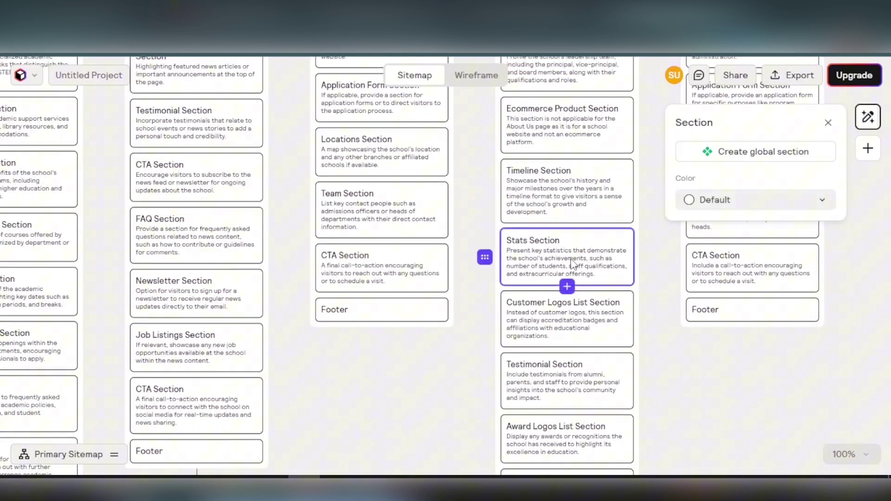
{"action": "key", "text": "Delete"}
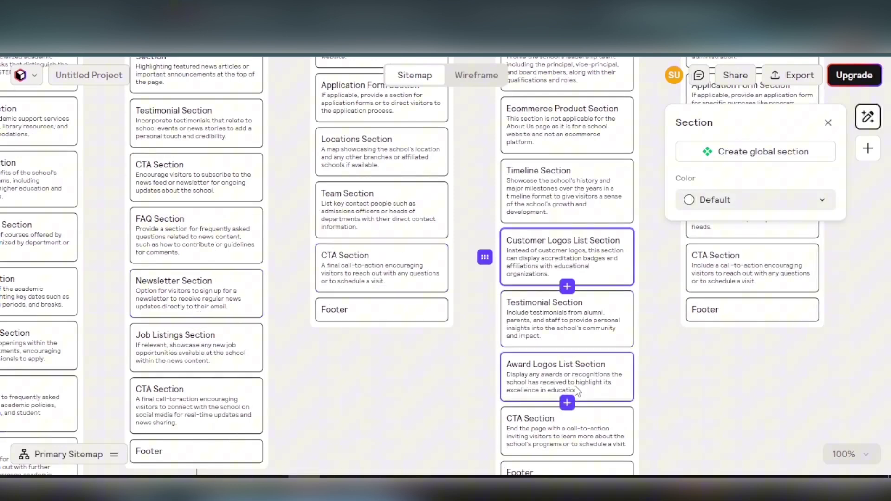
- Set the edited section's colour to Grey and close its settings panel
{"action": "scroll", "coordinate": [560, 417], "scroll_direction": "down", "scroll_amount": 3}
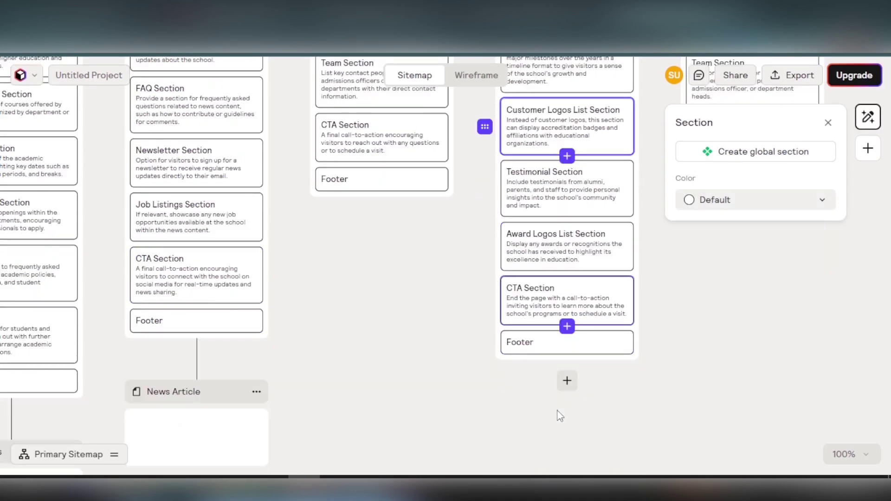
{"action": "scroll", "coordinate": [560, 416], "scroll_direction": "up", "scroll_amount": 9}
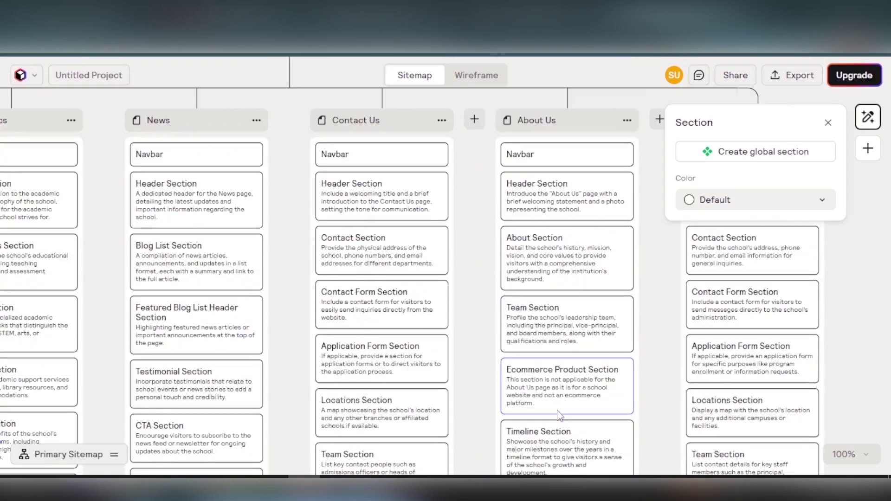
{"action": "scroll", "coordinate": [559, 414], "scroll_direction": "up", "scroll_amount": 5}
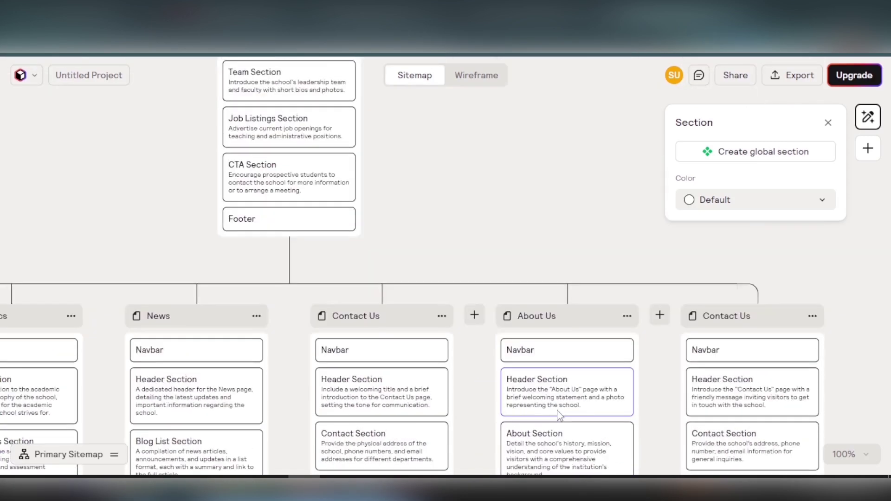
{"action": "left_click", "coordinate": [715, 200]}
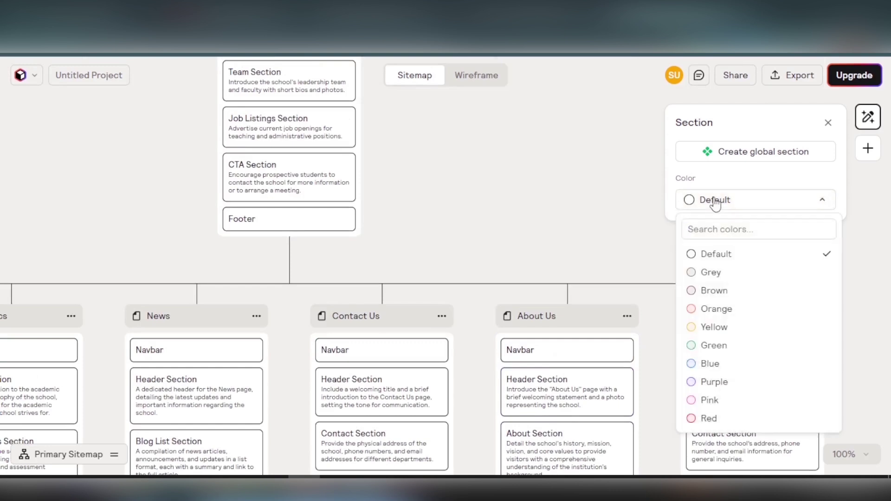
{"action": "left_click", "coordinate": [702, 273]}
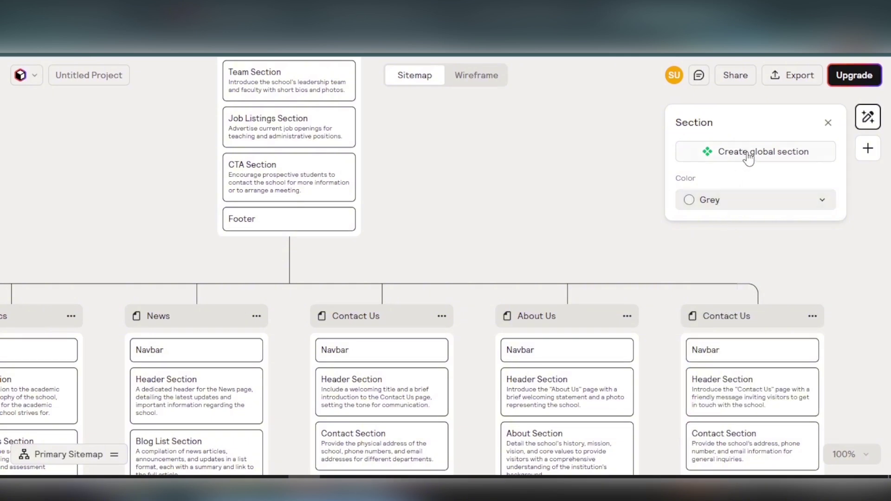
{"action": "left_click", "coordinate": [609, 205]}
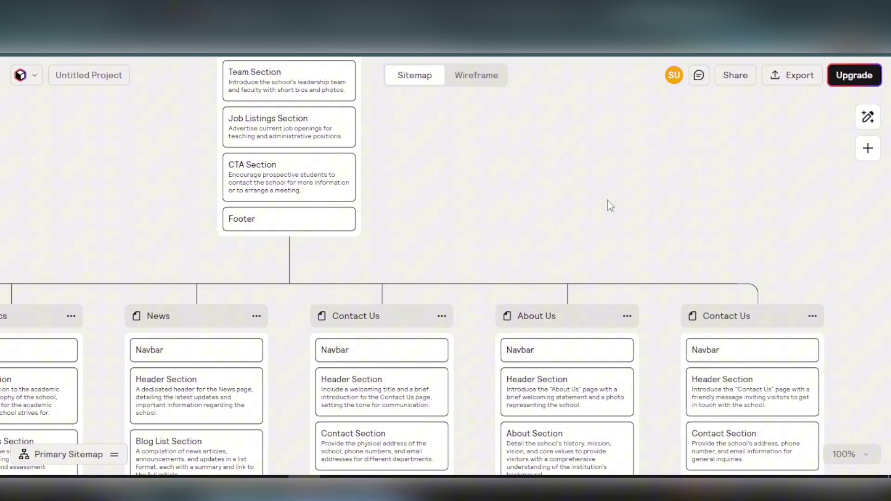
- Drag the second Hero Header Section below the Benefits Section
{"action": "scroll", "coordinate": [406, 159], "scroll_direction": "up", "scroll_amount": 10}
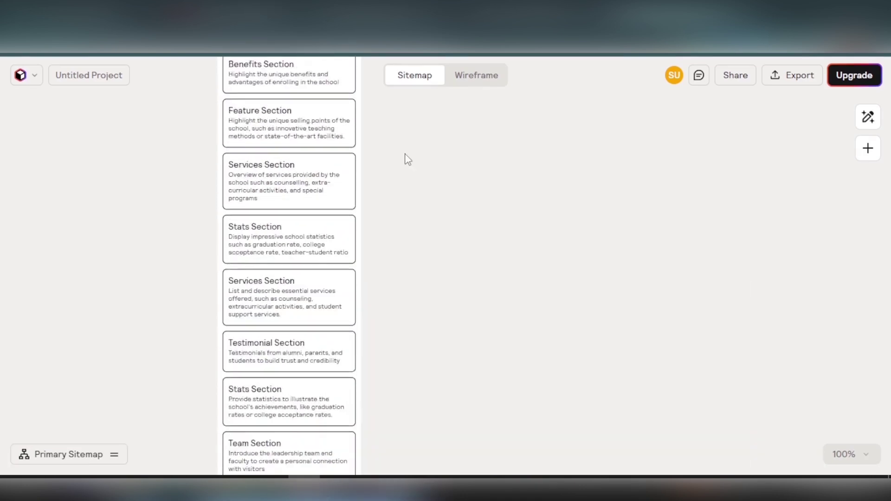
{"action": "scroll", "coordinate": [406, 159], "scroll_direction": "up", "scroll_amount": 2}
{"action": "mouse_move", "coordinate": [286, 295]}
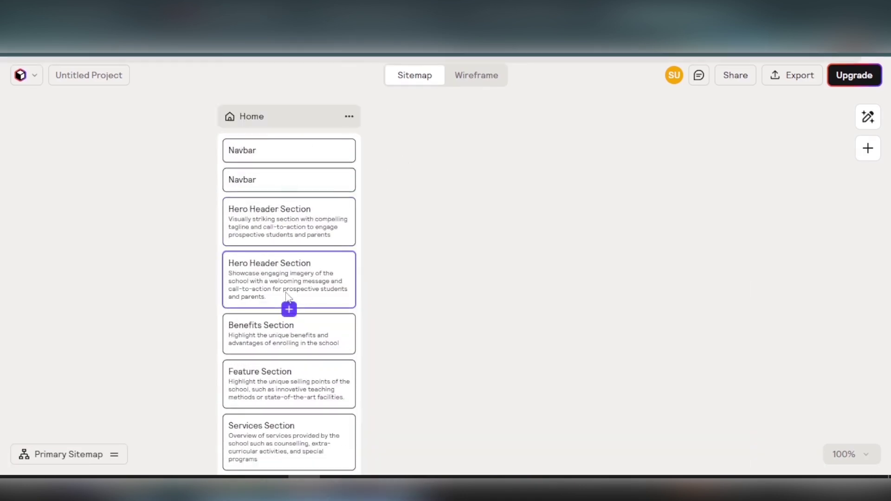
{"action": "left_click", "coordinate": [286, 296]}
{"action": "left_click_drag", "start_coordinate": [287, 296], "coordinate": [284, 333]}
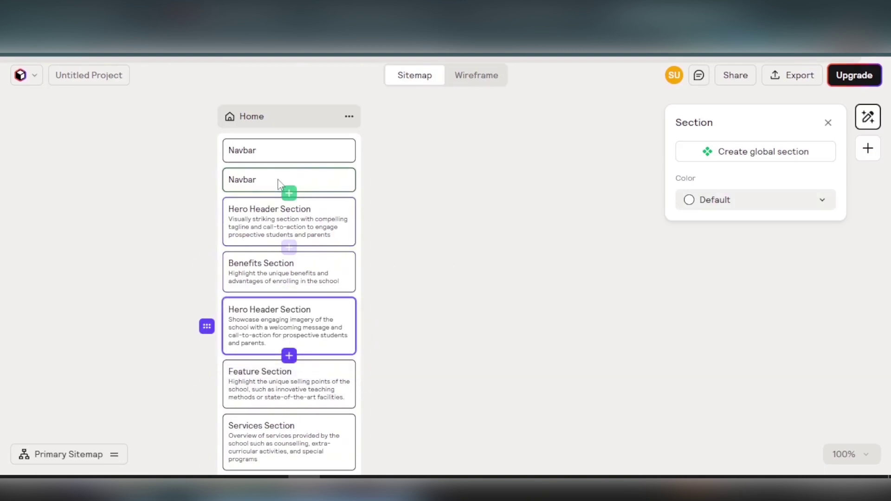
- Delete the duplicate Hero Header Section and switch to the Wireframe view
{"action": "left_click", "coordinate": [278, 271]}
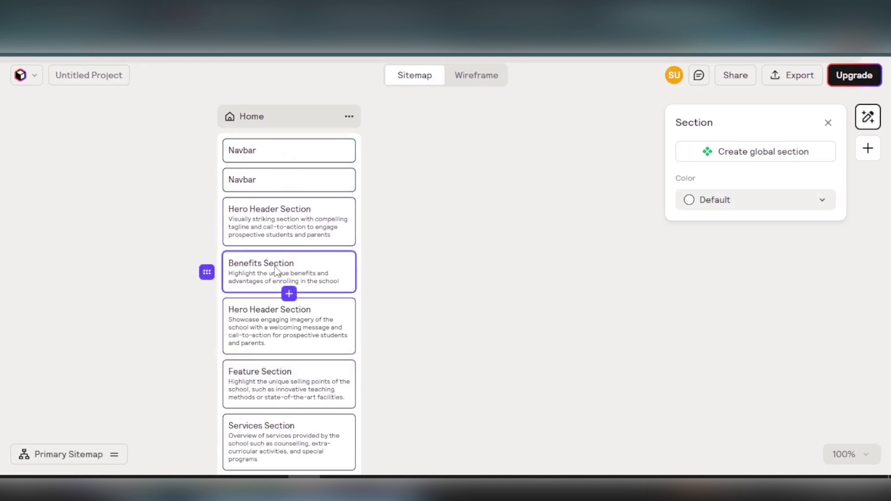
{"action": "left_click", "coordinate": [264, 348]}
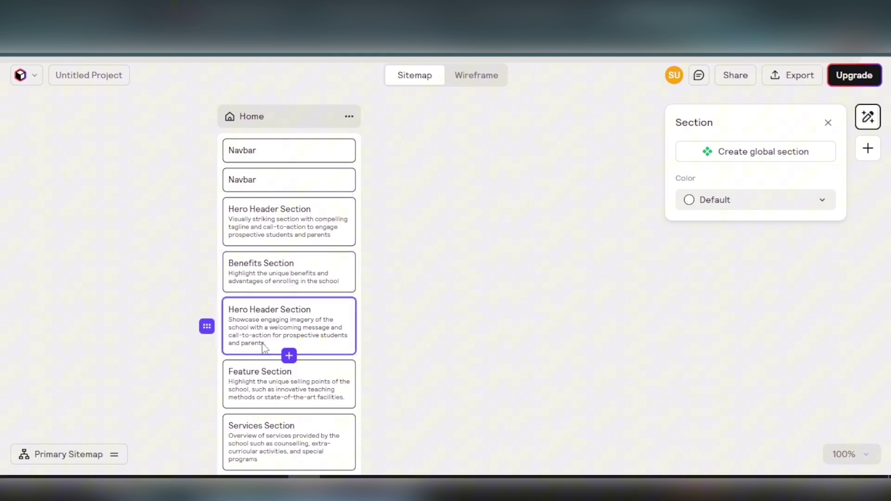
{"action": "key", "text": "Delete"}
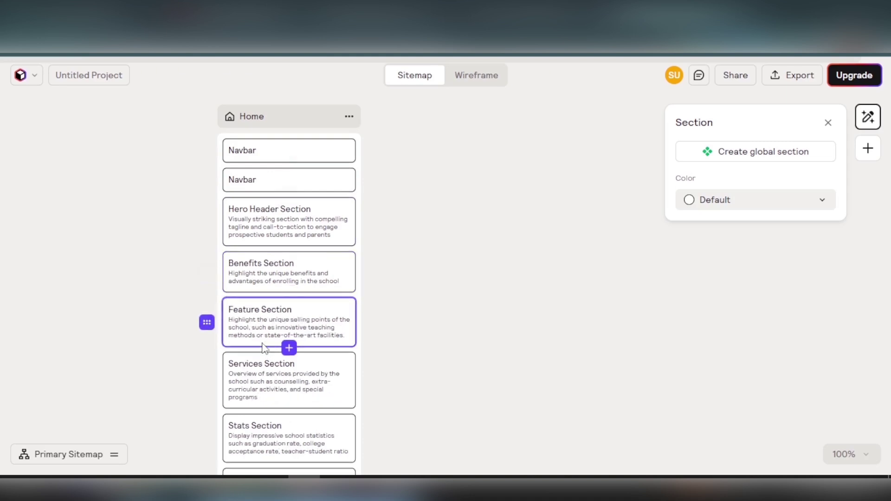
{"action": "left_click", "coordinate": [470, 87]}
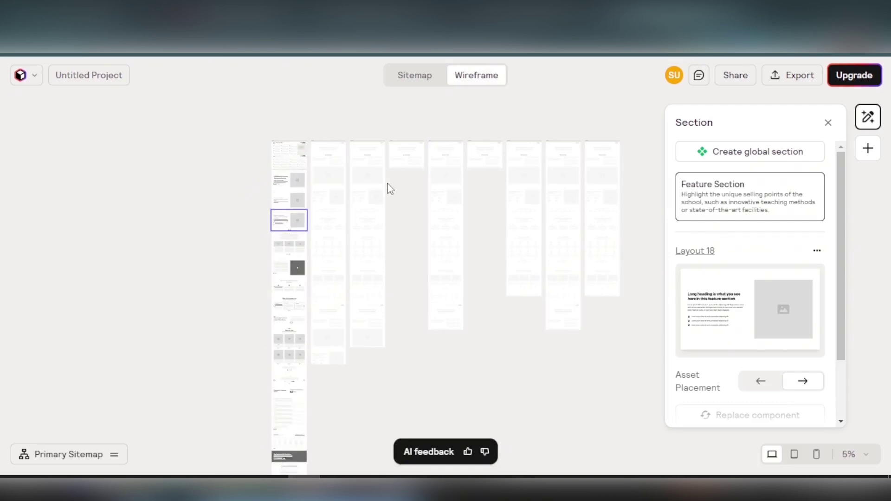
- Zoom to 25% on the Home wireframe, then select its hero header and navbar
{"action": "key", "text": "ctrl+equal"}
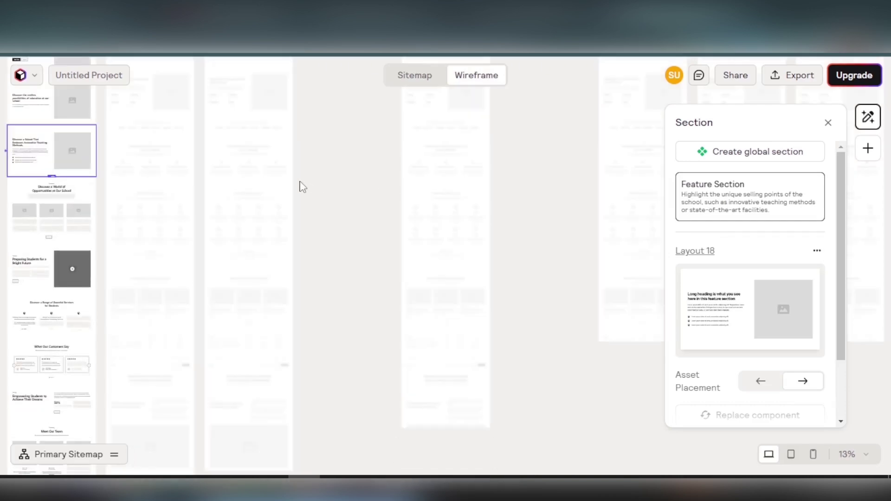
{"action": "scroll", "coordinate": [265, 185], "scroll_direction": "left", "scroll_amount": 10}
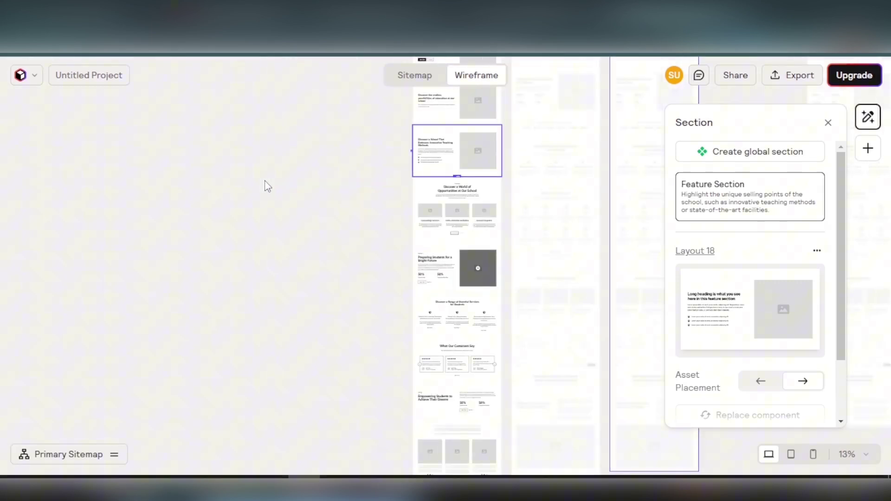
{"action": "scroll", "coordinate": [266, 185], "scroll_direction": "right", "scroll_amount": 5}
{"action": "scroll", "coordinate": [266, 185], "scroll_direction": "right", "scroll_amount": 3}
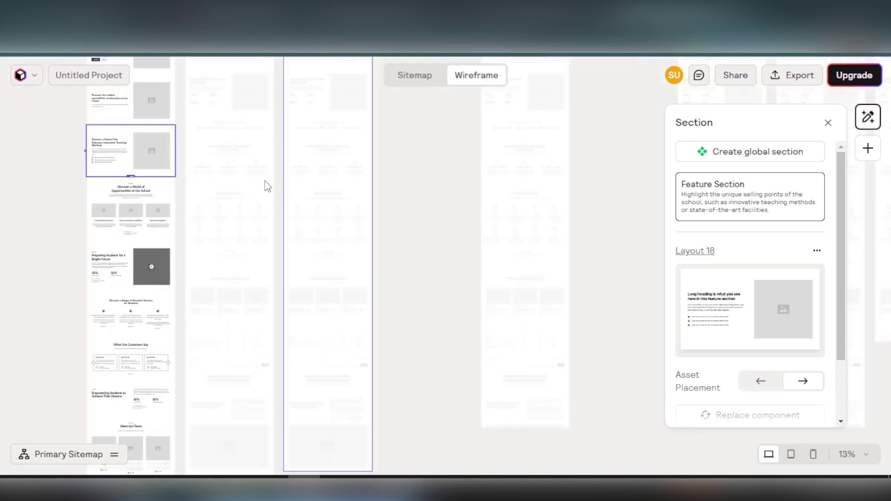
{"action": "scroll", "coordinate": [268, 186], "scroll_direction": "up", "scroll_amount": 3}
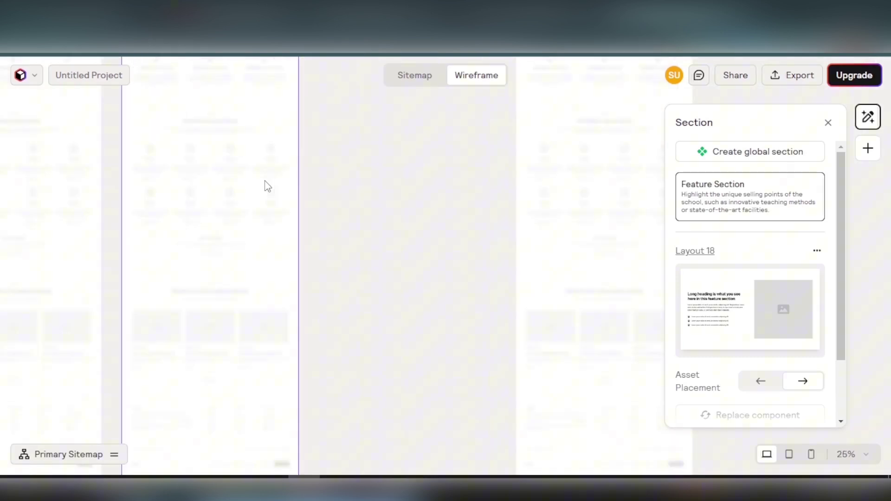
{"action": "scroll", "coordinate": [268, 185], "scroll_direction": "up", "scroll_amount": 5}
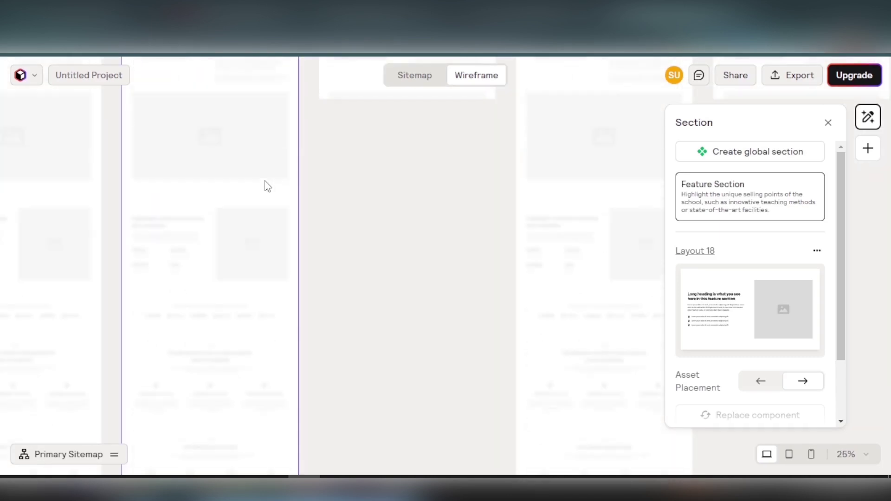
{"action": "scroll", "coordinate": [268, 186], "scroll_direction": "down", "scroll_amount": 5}
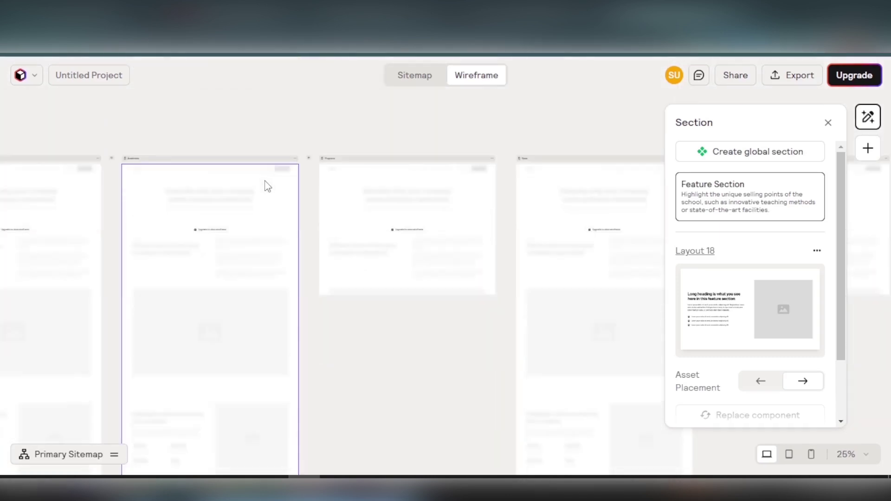
{"action": "scroll", "coordinate": [268, 186], "scroll_direction": "down", "scroll_amount": 3}
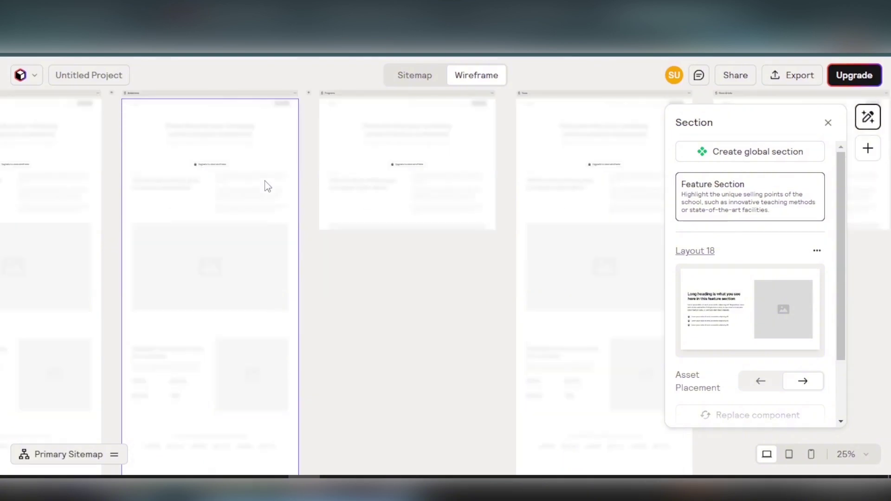
{"action": "scroll", "coordinate": [268, 186], "scroll_direction": "left", "scroll_amount": 10}
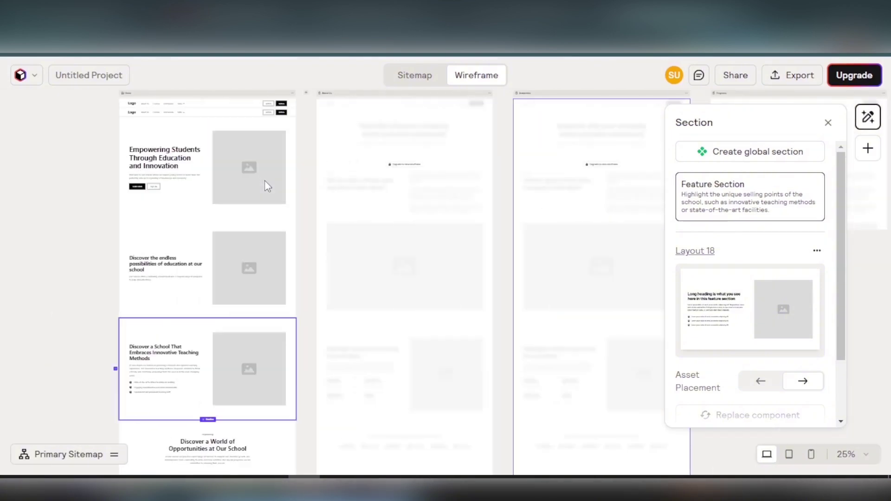
{"action": "left_click", "coordinate": [187, 190]}
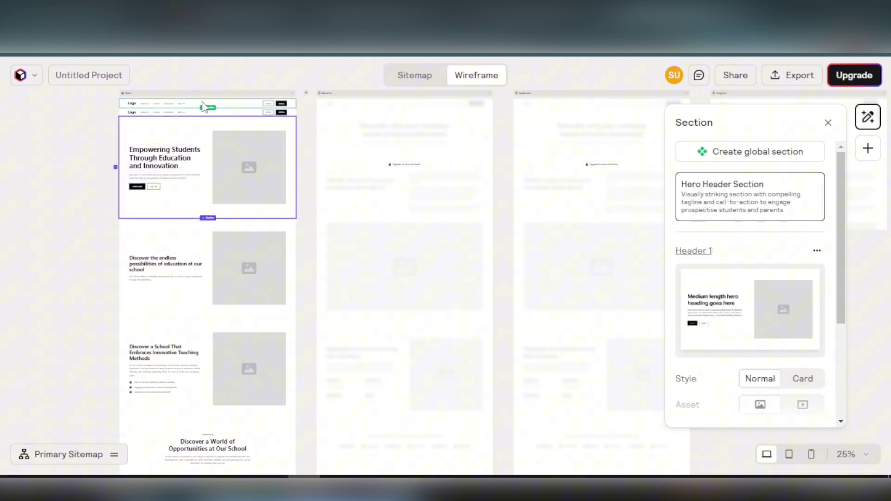
{"action": "left_click", "coordinate": [203, 106]}
- List the suggested replacements for the Home navbar: Navbar 1, 2, 3 and 5
{"action": "key", "text": "Right"}
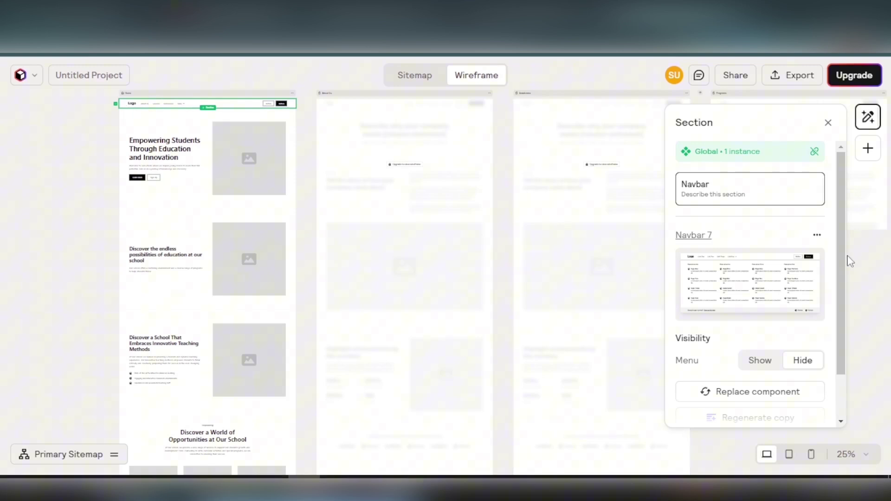
{"action": "left_click_drag", "start_coordinate": [842, 246], "coordinate": [844, 319]}
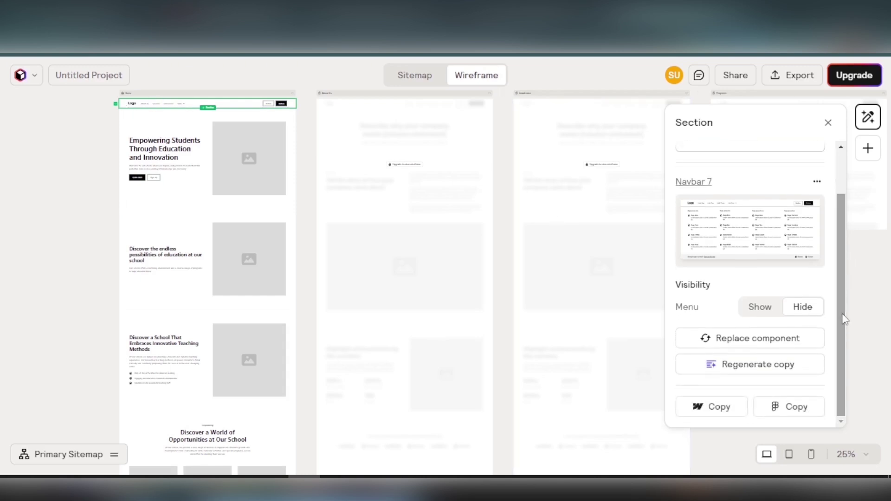
{"action": "left_click", "coordinate": [775, 343]}
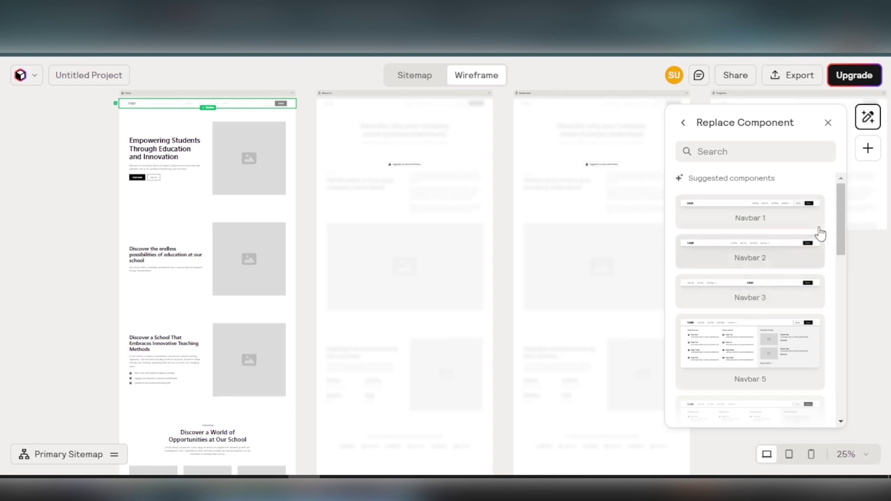
- Swap the Home page navbar to Navbar 2 and close its section settings
{"action": "scroll", "coordinate": [841, 248], "scroll_direction": "down", "scroll_amount": 1}
{"action": "scroll", "coordinate": [841, 248], "scroll_direction": "down", "scroll_amount": 3}
{"action": "scroll", "coordinate": [842, 274], "scroll_direction": "down", "scroll_amount": 2}
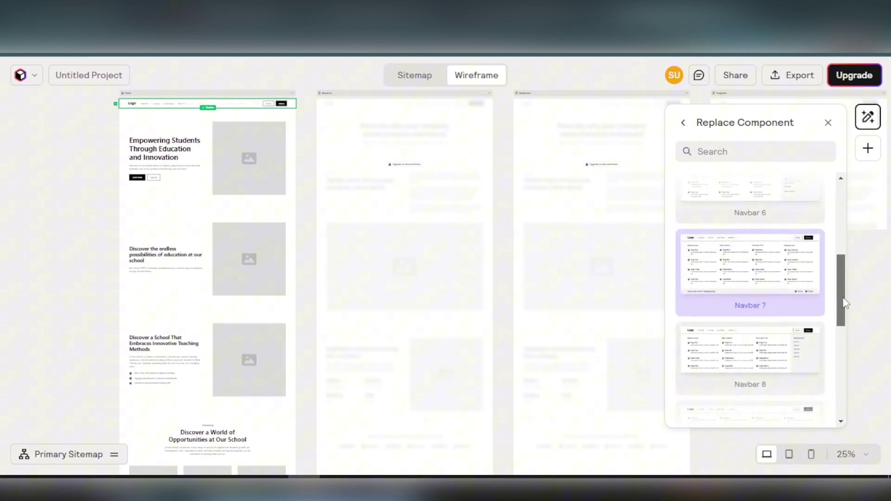
{"action": "scroll", "coordinate": [843, 299], "scroll_direction": "down", "scroll_amount": 1}
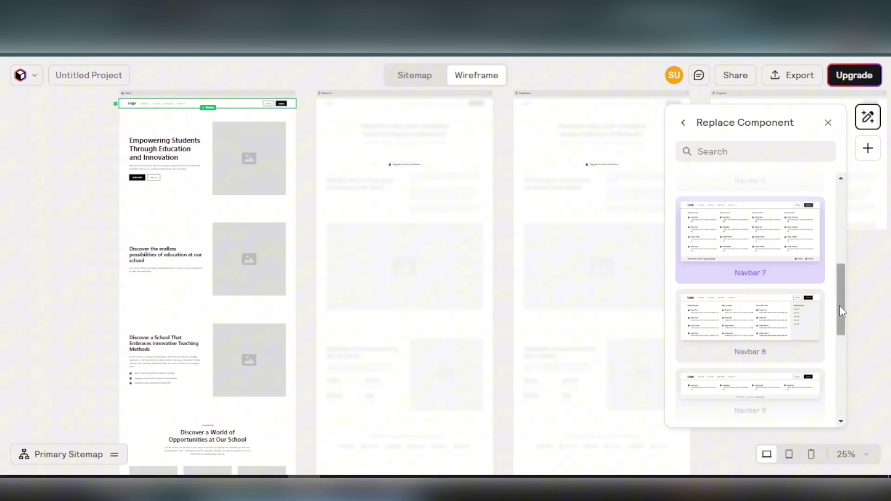
{"action": "left_click_drag", "start_coordinate": [839, 305], "coordinate": [833, 211]}
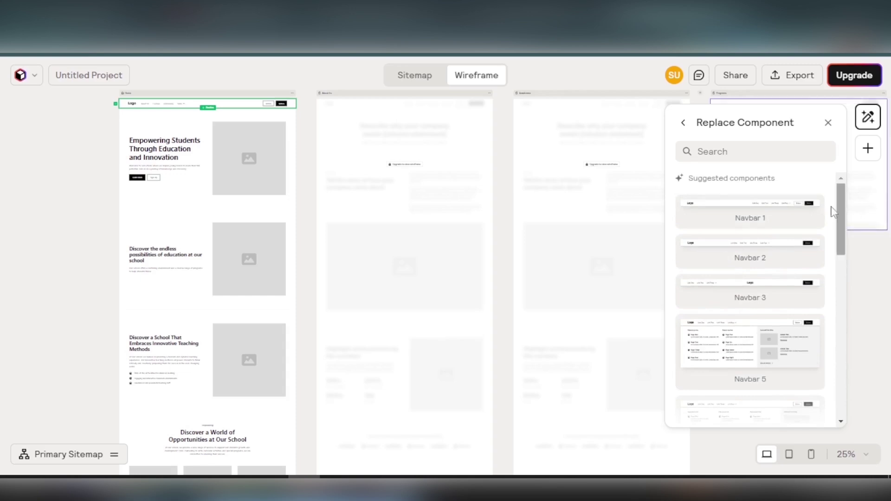
{"action": "left_click", "coordinate": [727, 246]}
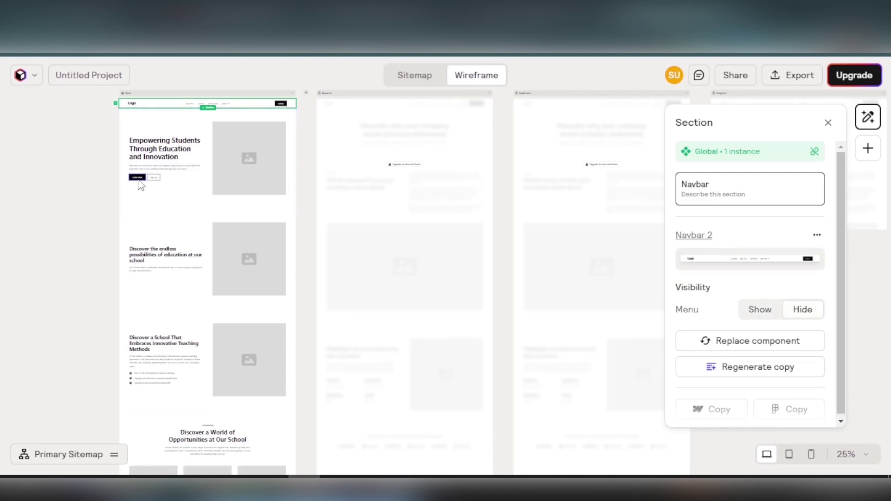
{"action": "key", "text": "Escape"}
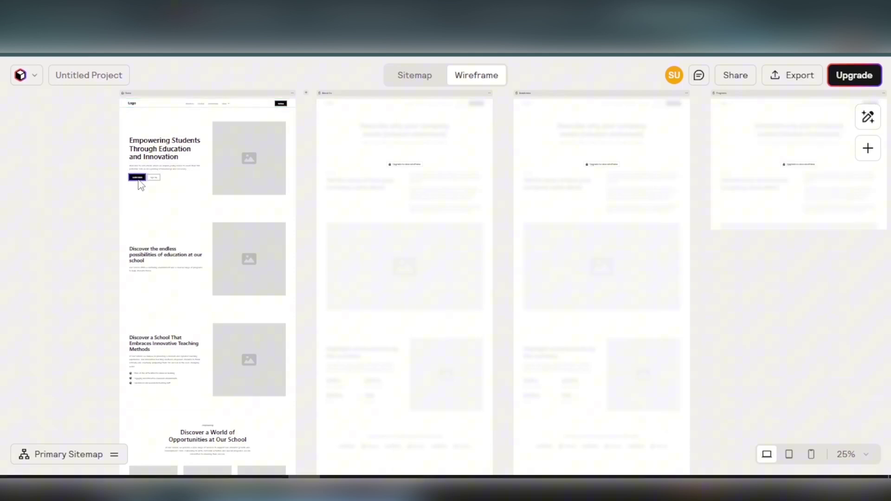
- Select the Home hero section and, after trying Card style, keep it Normal
{"action": "left_click", "coordinate": [174, 208]}
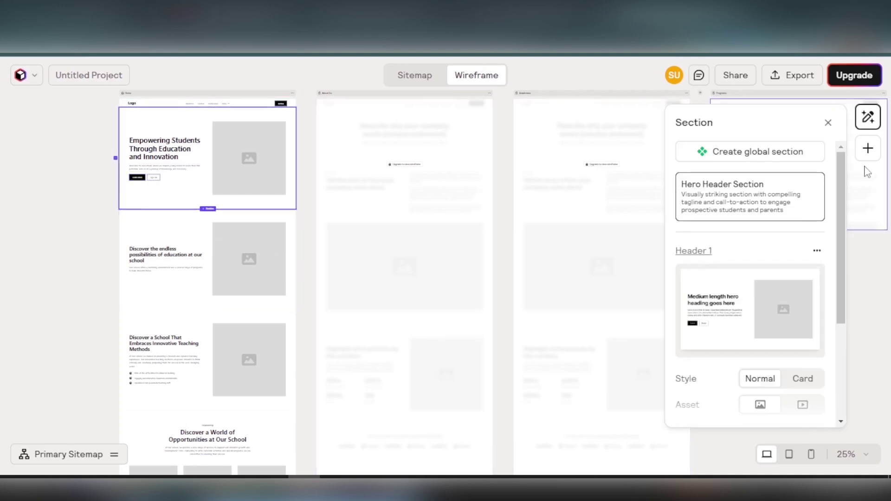
{"action": "left_click_drag", "start_coordinate": [841, 181], "coordinate": [846, 280]}
{"action": "left_click", "coordinate": [793, 230]}
{"action": "left_click", "coordinate": [776, 232]}
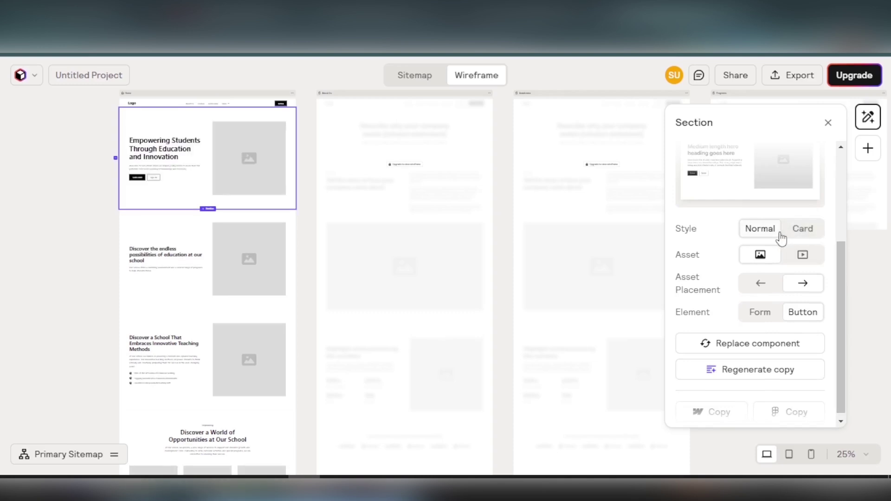
{"action": "left_click", "coordinate": [799, 229]}
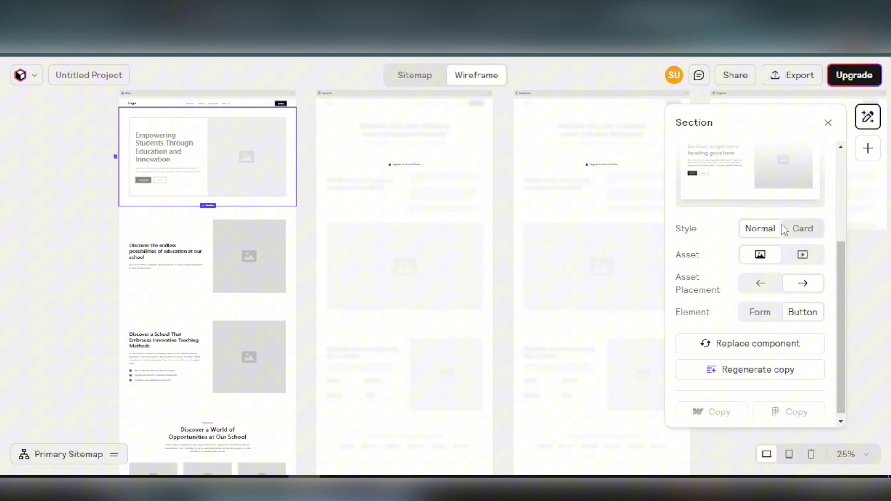
{"action": "left_click", "coordinate": [779, 230]}
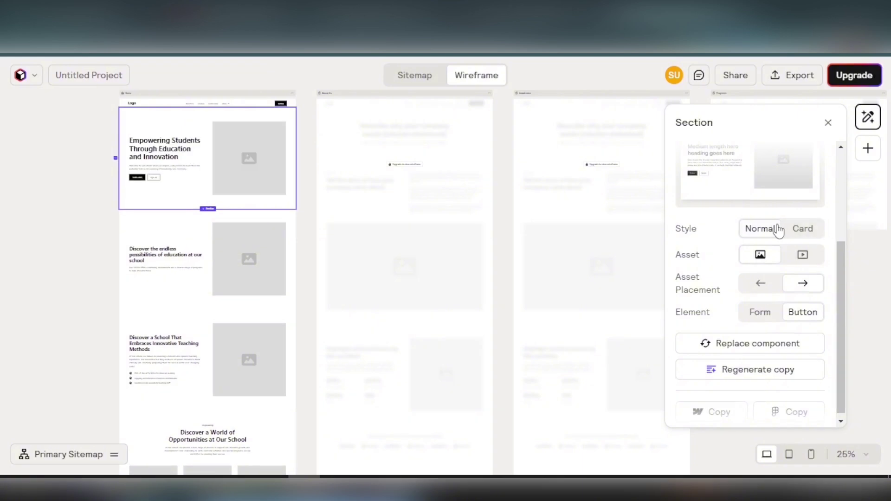
- Keep the hero asset as an image placed right of the text, with buttons
{"action": "left_click", "coordinate": [799, 256]}
{"action": "left_click", "coordinate": [760, 255]}
{"action": "left_click", "coordinate": [761, 282]}
{"action": "left_click", "coordinate": [789, 285]}
{"action": "left_click", "coordinate": [761, 314]}
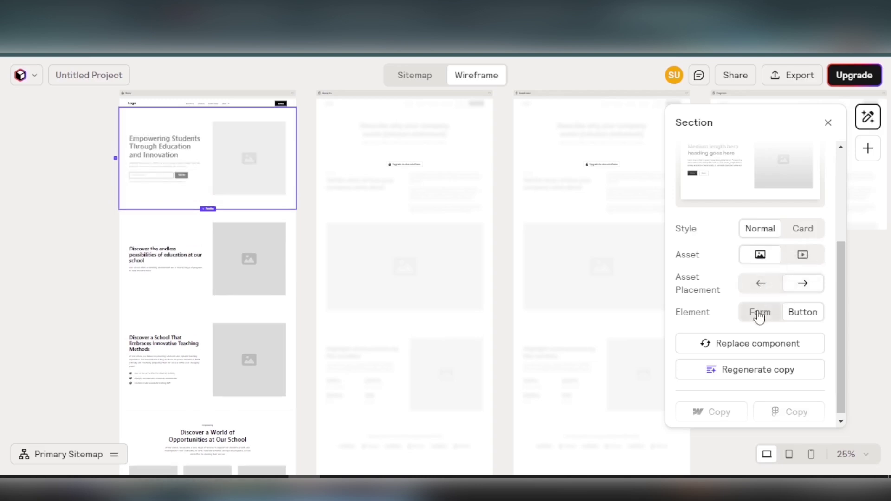
{"action": "left_click", "coordinate": [794, 314]}
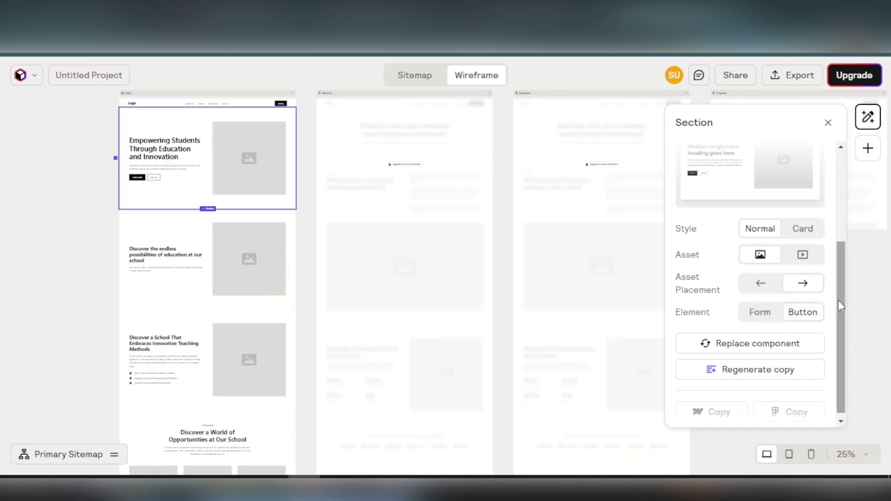
{"action": "scroll", "coordinate": [838, 301], "scroll_direction": "down", "scroll_amount": 1}
- Swap the Home hero for Header 1, showing 'Medium length hero heading goes here'
{"action": "left_click", "coordinate": [774, 342]}
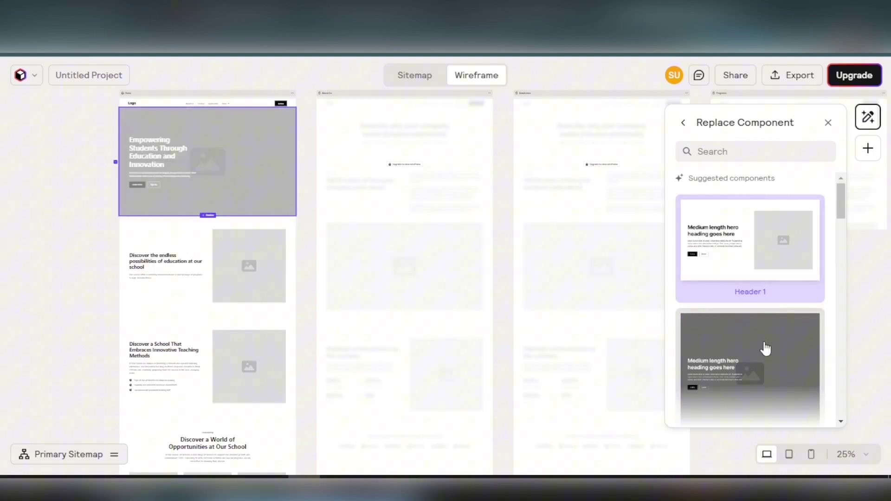
{"action": "left_click_drag", "start_coordinate": [840, 199], "coordinate": [840, 234]}
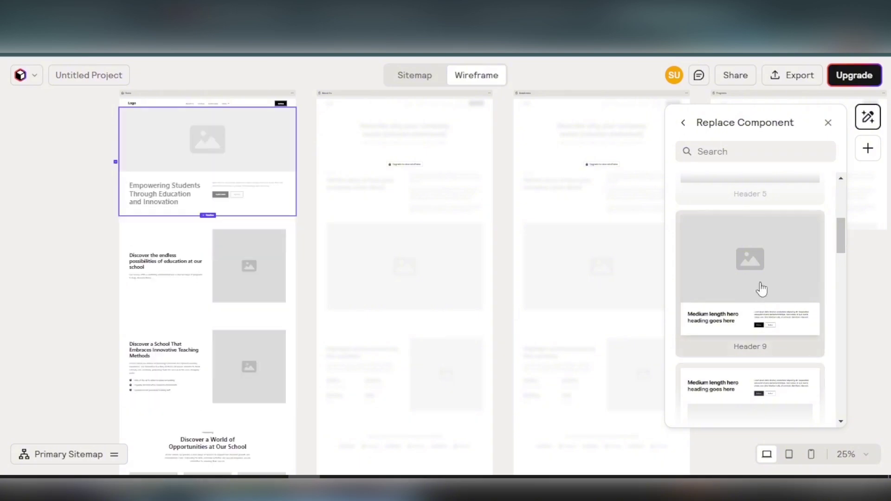
{"action": "left_click_drag", "start_coordinate": [834, 236], "coordinate": [849, 203]}
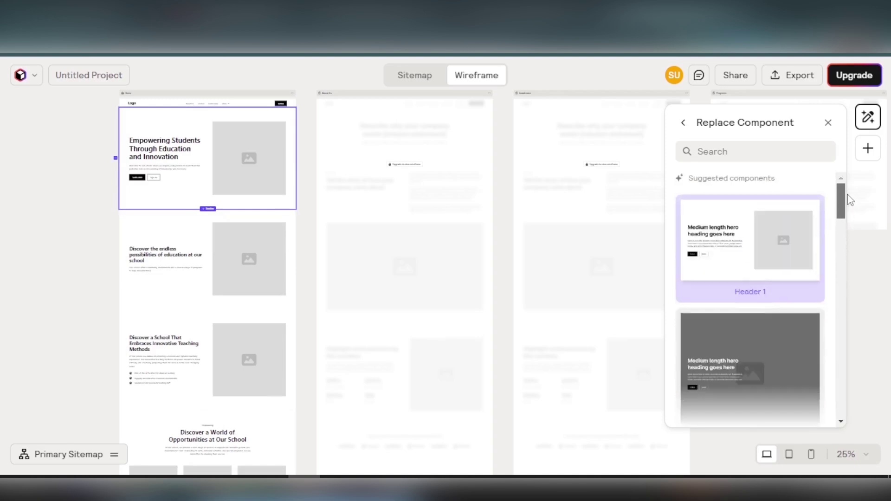
{"action": "left_click", "coordinate": [772, 241]}
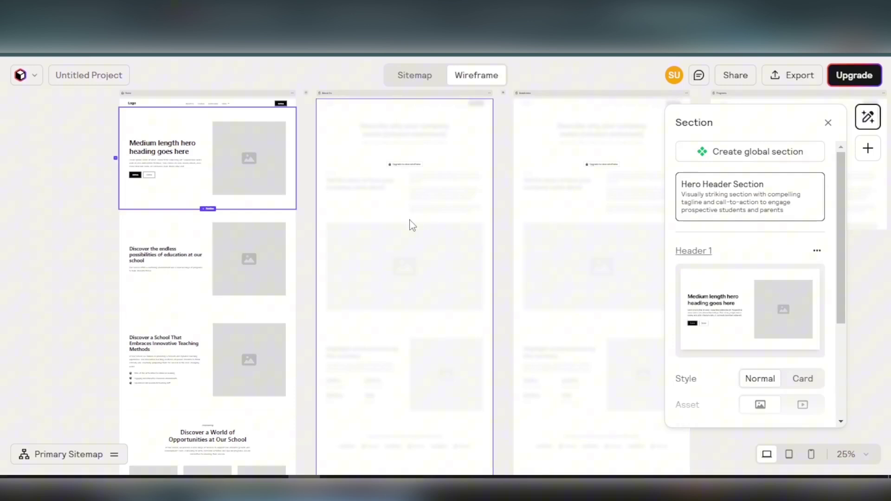
- Scroll down the Home wireframe to review its FAQ, footer and school-news sections
{"action": "scroll", "coordinate": [303, 221], "scroll_direction": "down", "scroll_amount": 5}
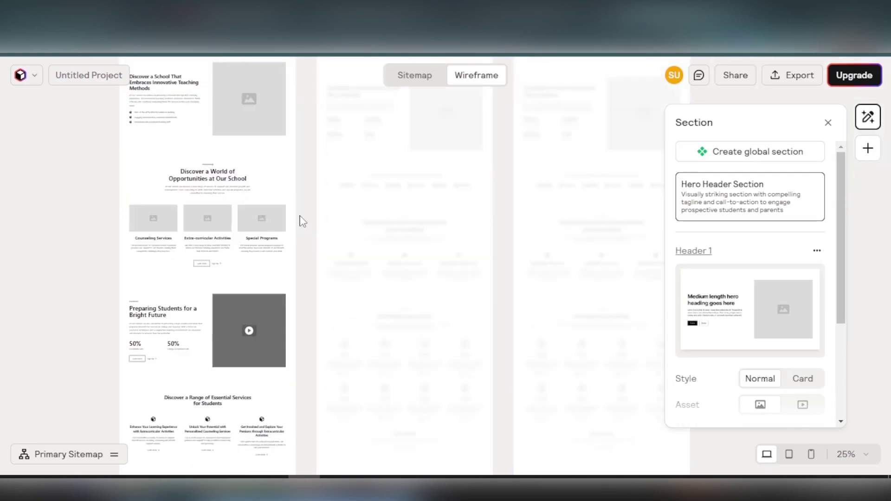
{"action": "scroll", "coordinate": [303, 221], "scroll_direction": "down", "scroll_amount": 3}
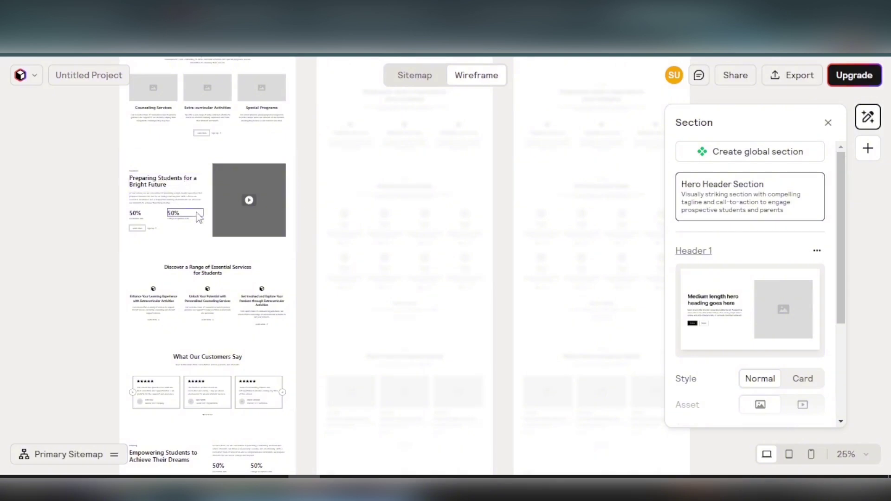
{"action": "scroll", "coordinate": [200, 214], "scroll_direction": "down", "scroll_amount": 3}
{"action": "scroll", "coordinate": [201, 211], "scroll_direction": "down", "scroll_amount": 2}
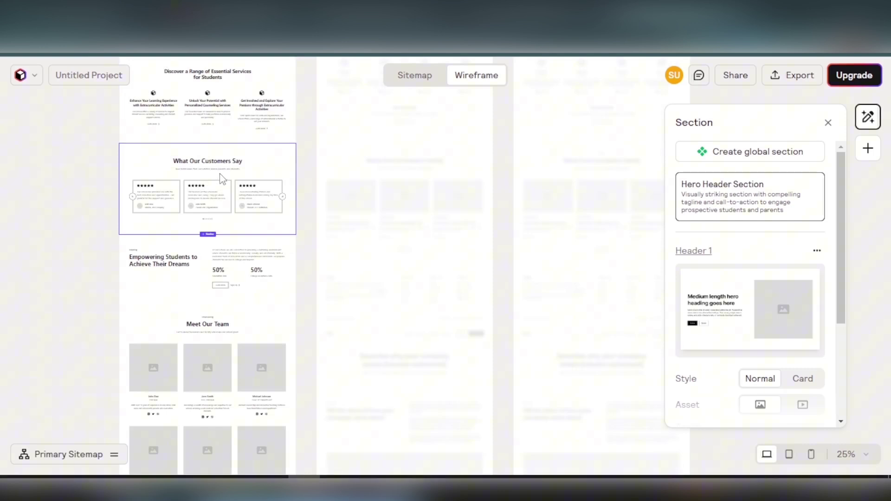
{"action": "scroll", "coordinate": [221, 176], "scroll_direction": "down", "scroll_amount": 2}
{"action": "scroll", "coordinate": [223, 175], "scroll_direction": "down", "scroll_amount": 4}
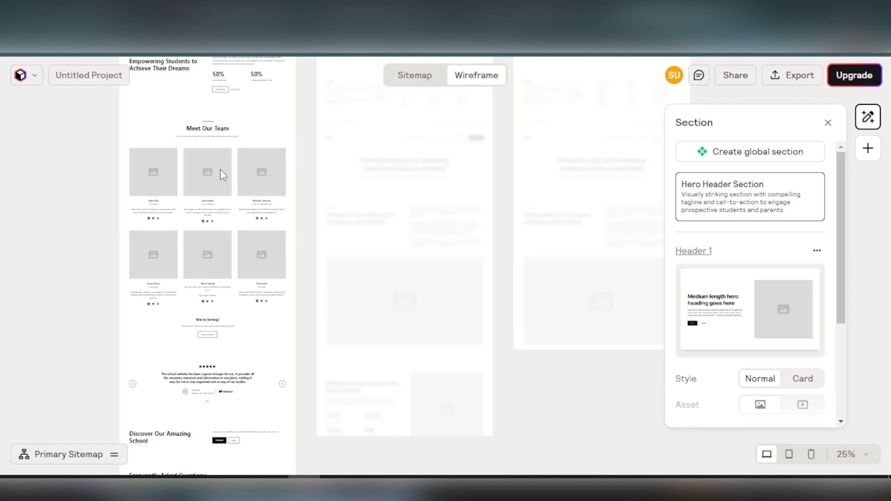
{"action": "scroll", "coordinate": [220, 169], "scroll_direction": "down", "scroll_amount": 14}
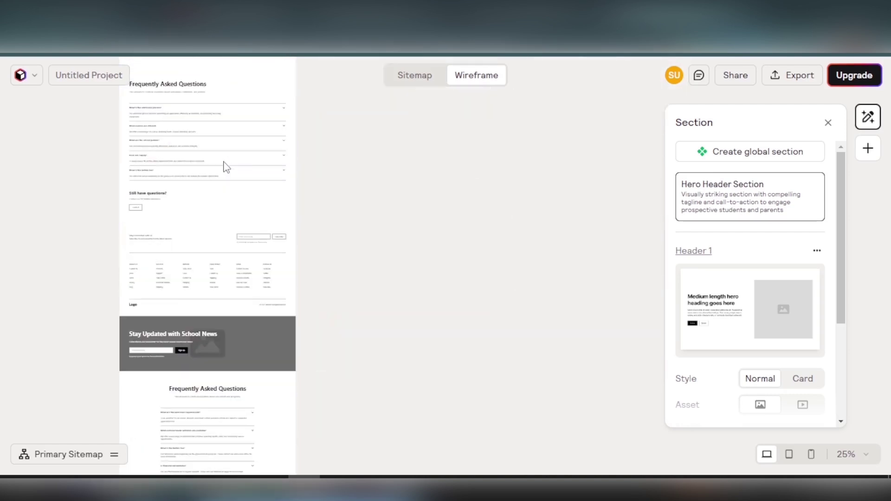
{"action": "scroll", "coordinate": [227, 162], "scroll_direction": "down", "scroll_amount": 4}
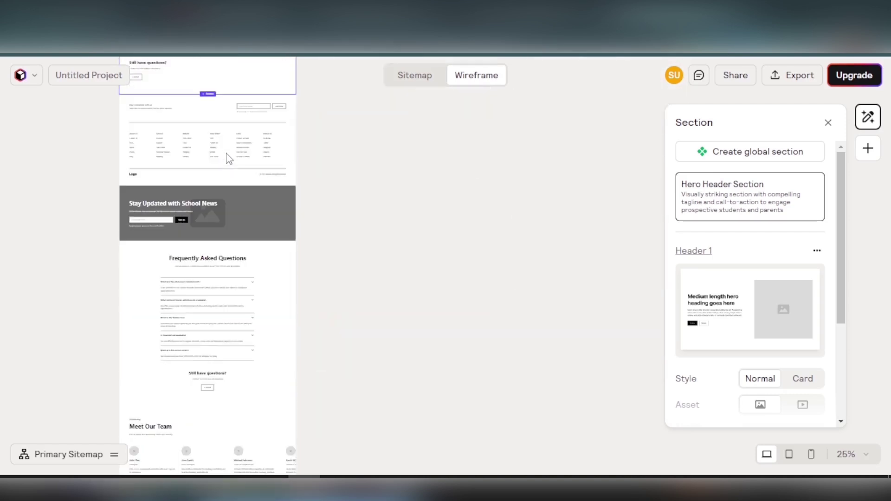
- Select the FAQ section, try two columns, then set one column in Normal style
{"action": "left_click", "coordinate": [203, 277]}
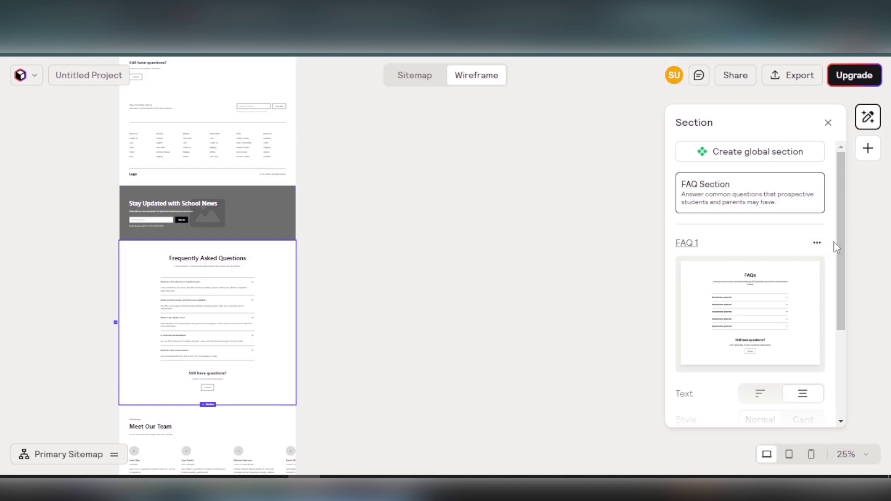
{"action": "left_click_drag", "start_coordinate": [839, 244], "coordinate": [850, 344]}
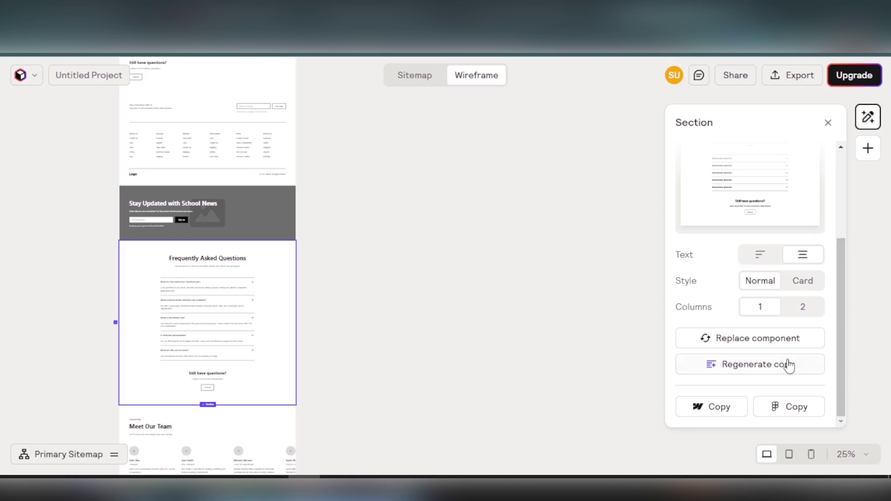
{"action": "left_click", "coordinate": [805, 310]}
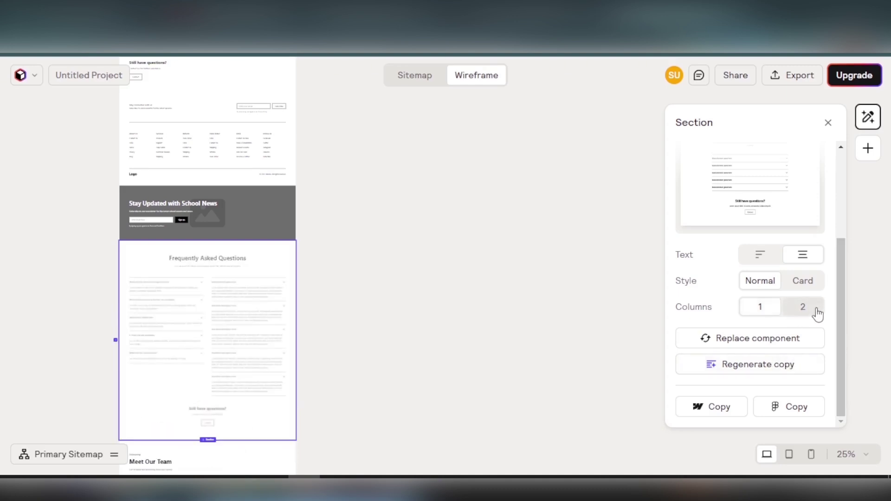
{"action": "left_click", "coordinate": [816, 311]}
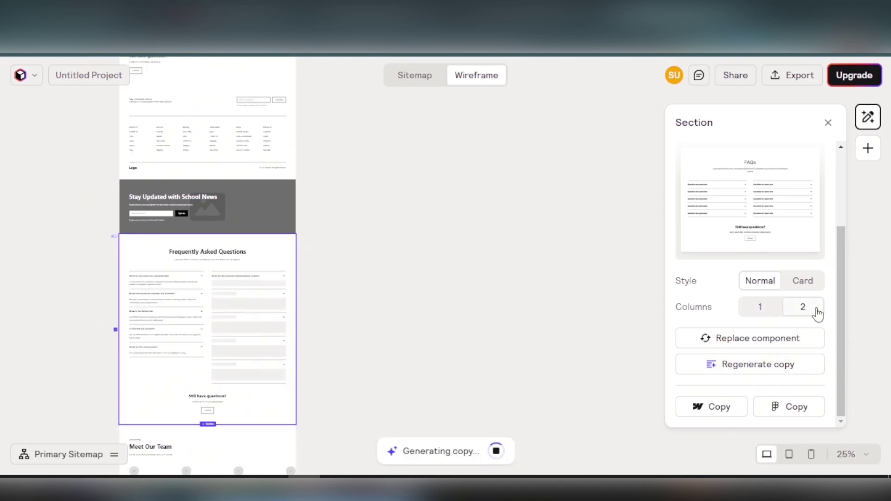
{"action": "left_click", "coordinate": [768, 308]}
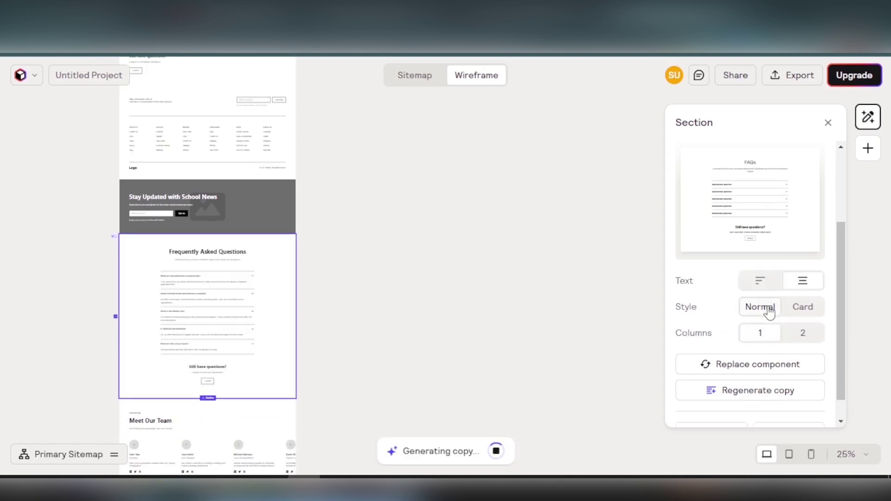
{"action": "left_click", "coordinate": [802, 308]}
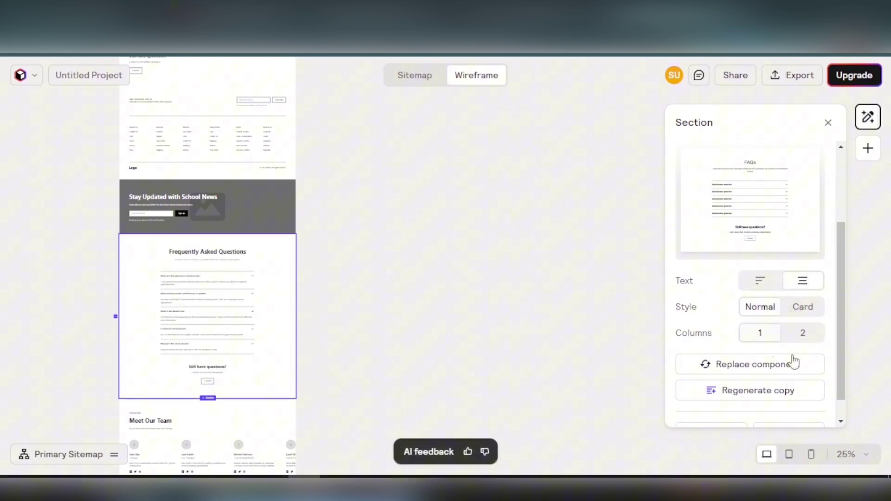
- Bring up the project's export choices: Figma, Webflow, TXT, CSV and Excel
{"action": "left_click_drag", "start_coordinate": [842, 352], "coordinate": [846, 276]}
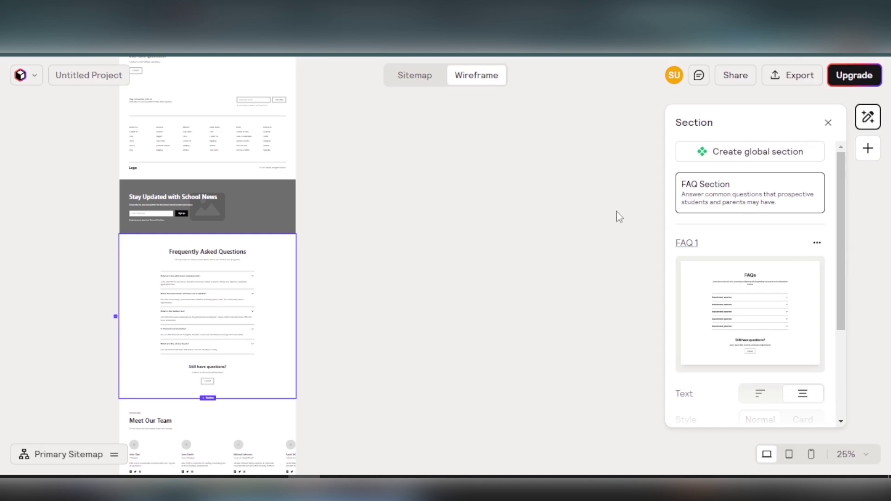
{"action": "scroll", "coordinate": [512, 287], "scroll_direction": "down", "scroll_amount": 10}
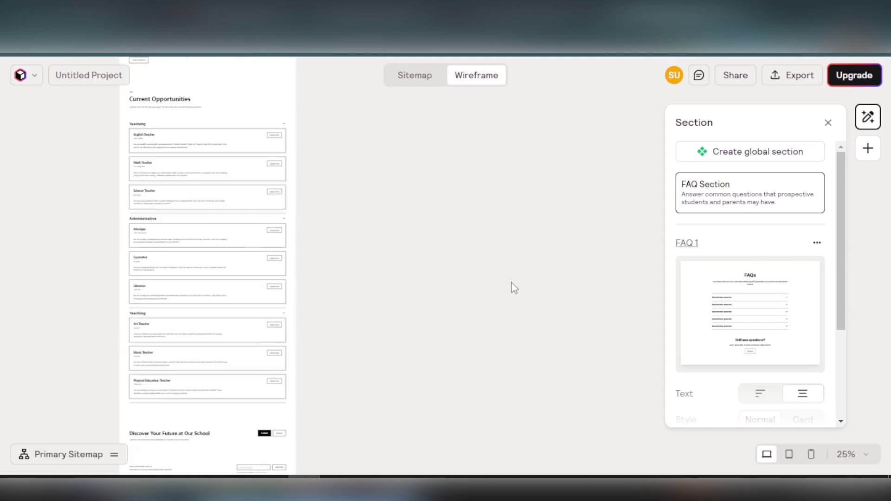
{"action": "scroll", "coordinate": [512, 288], "scroll_direction": "down", "scroll_amount": 5}
{"action": "scroll", "coordinate": [515, 288], "scroll_direction": "down", "scroll_amount": 5}
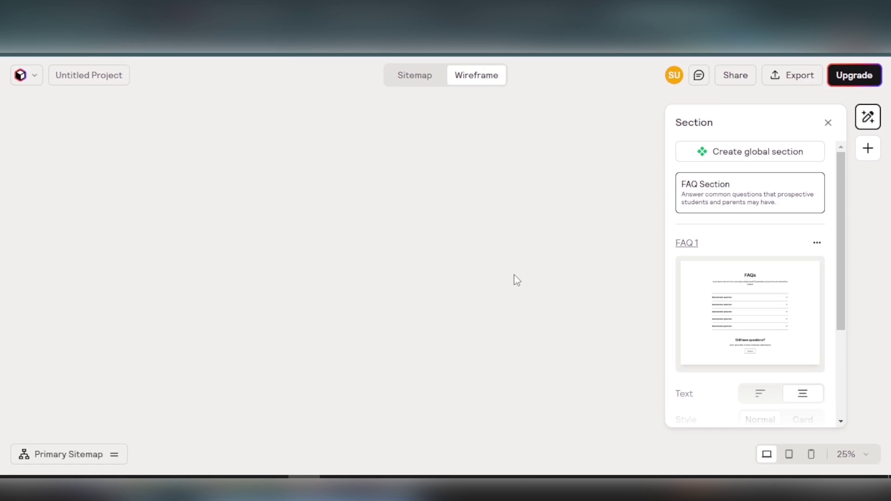
{"action": "scroll", "coordinate": [514, 280], "scroll_direction": "up", "scroll_amount": 20}
{"action": "left_click", "coordinate": [792, 75]}
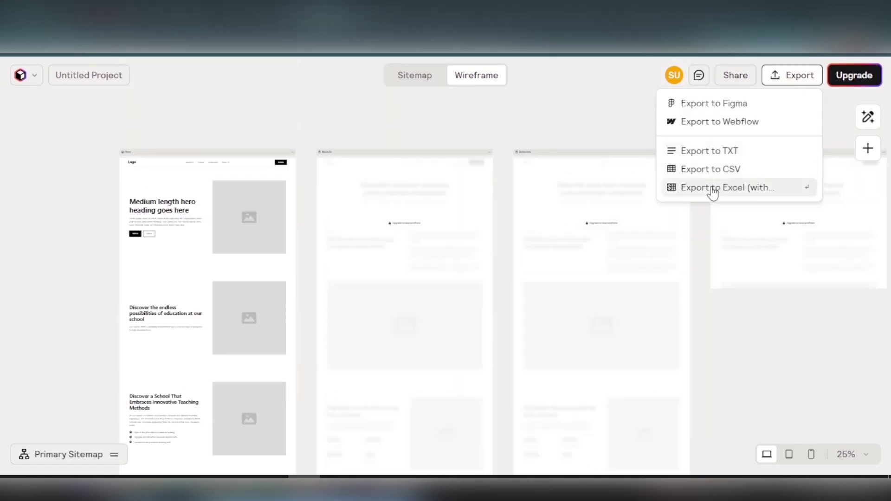
- Export the project to Figma and go to the Relume plugin's Figma Community page
{"action": "left_click", "coordinate": [733, 107]}
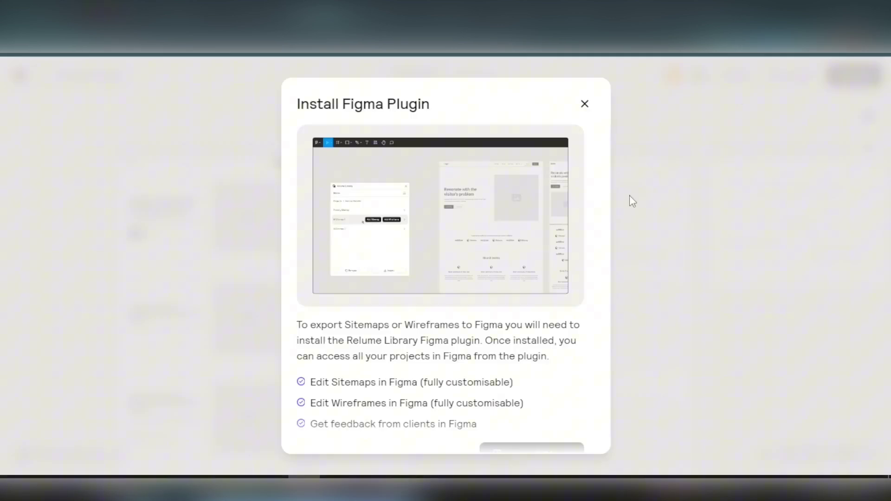
{"action": "left_click", "coordinate": [513, 450]}
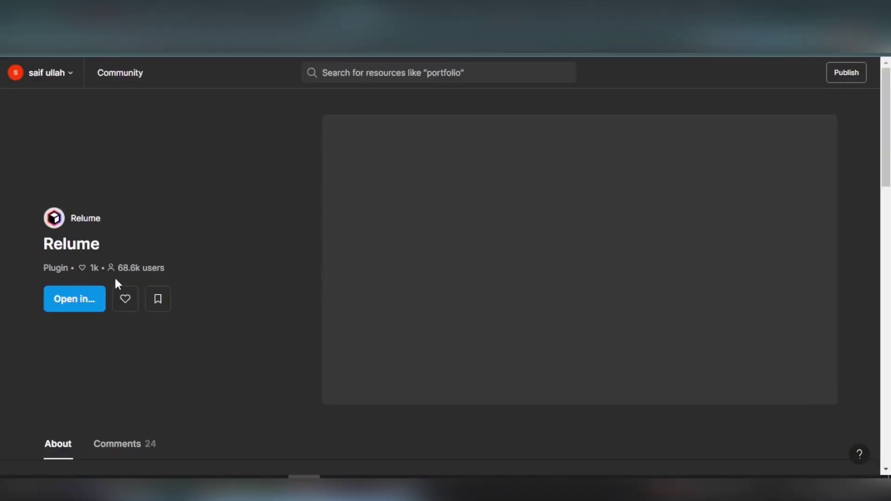
- Open the Relume plugin in a Figma file from its Community page
{"action": "left_click", "coordinate": [82, 303]}
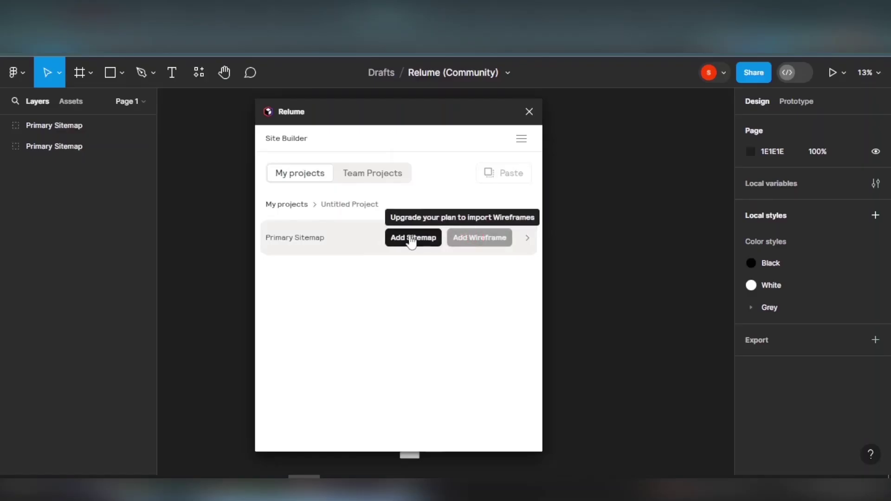
- Import the Primary Sitemap onto the canvas, close the plugin, and select the sitemap group
{"action": "left_click", "coordinate": [411, 238]}
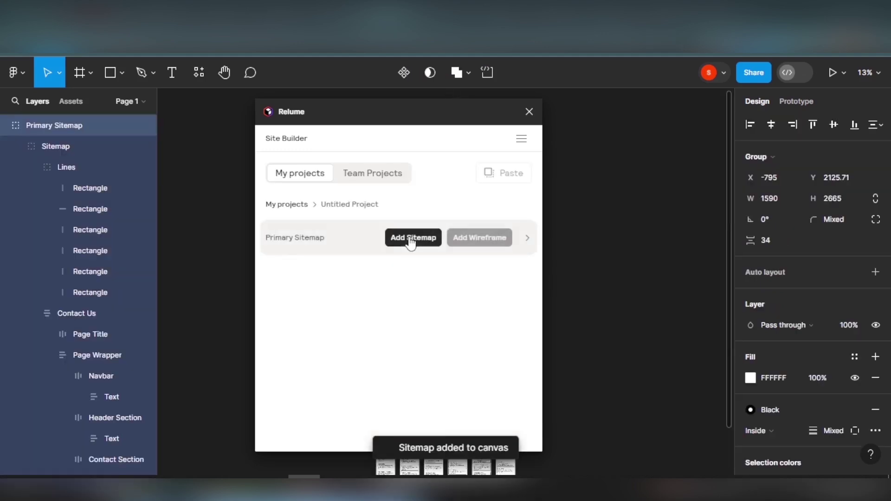
{"action": "left_click", "coordinate": [250, 217]}
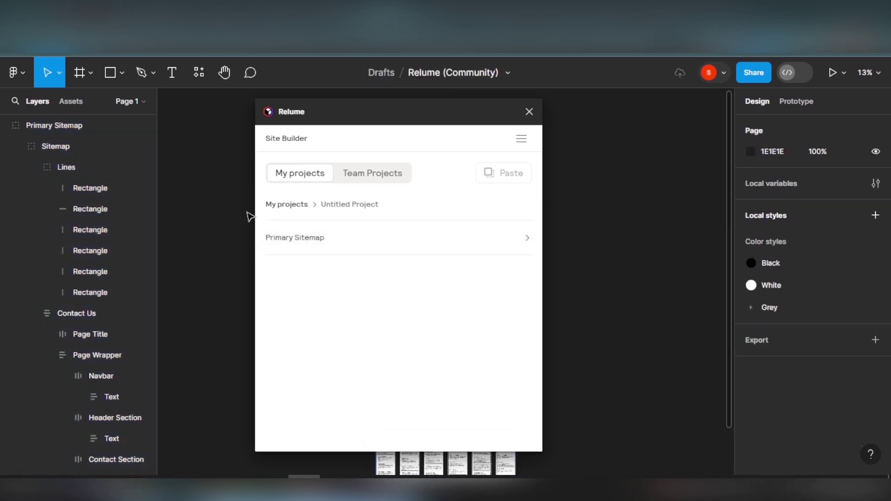
{"action": "left_click", "coordinate": [529, 112]}
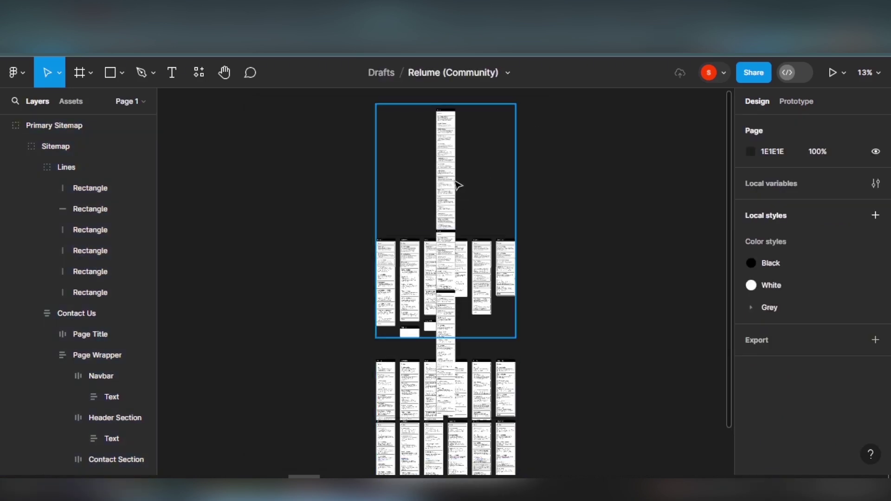
{"action": "left_click", "coordinate": [457, 183]}
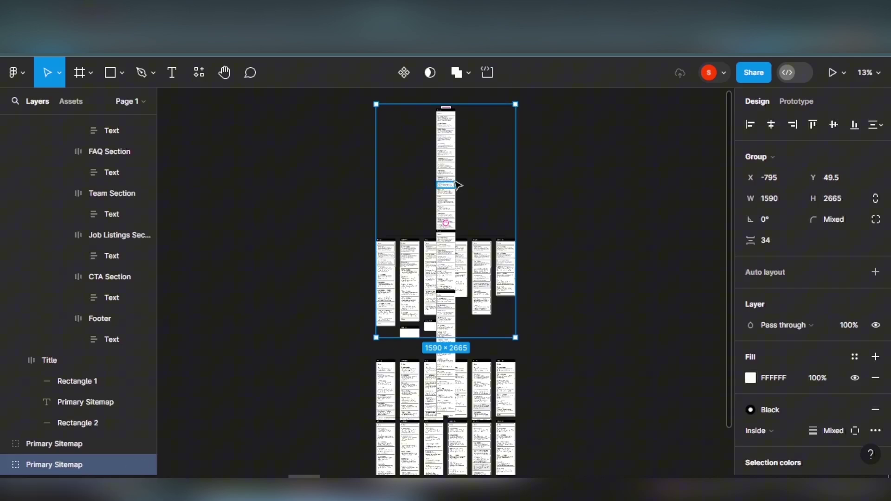
- Zoom in on the sitemap wireframes and select the Client Logos List Section layer
{"action": "scroll", "coordinate": [456, 185], "scroll_direction": "up", "scroll_amount": 5}
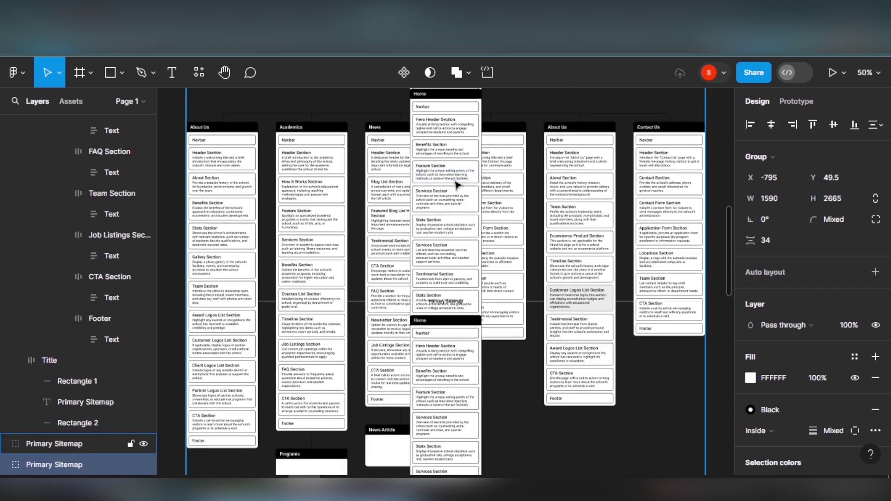
{"action": "left_click", "coordinate": [436, 203]}
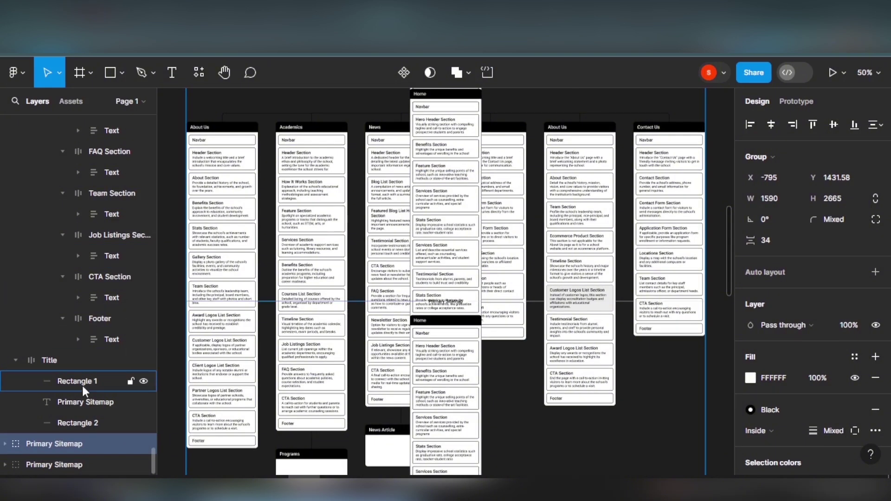
{"action": "scroll", "coordinate": [82, 385], "scroll_direction": "up", "scroll_amount": 10}
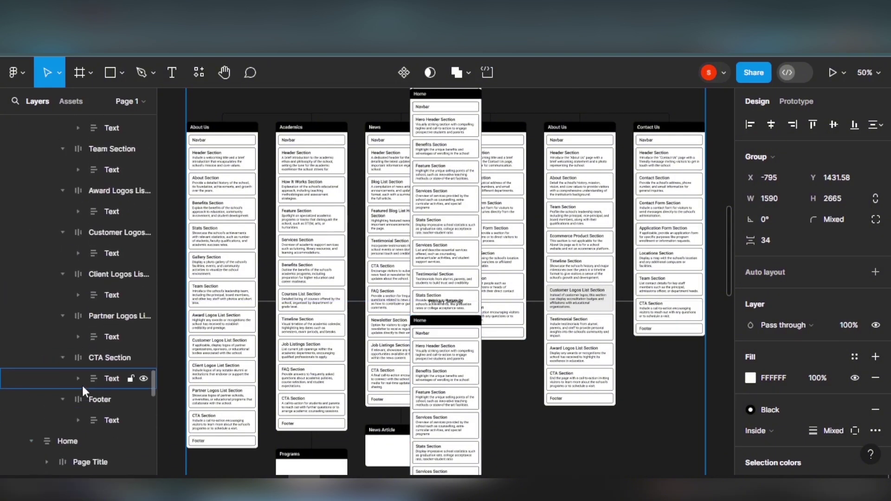
{"action": "left_click", "coordinate": [115, 283]}
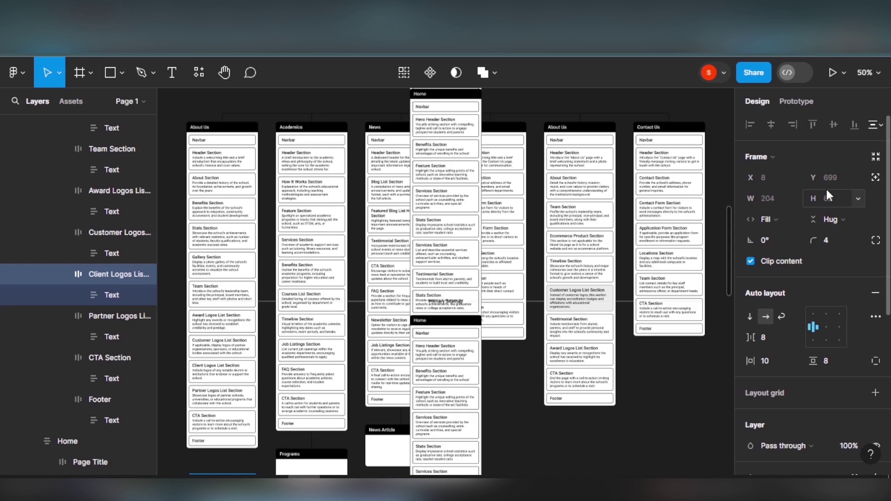
- Add a Drop shadow effect to the Client Logos List Section, keeping the Drop shadow type
{"action": "scroll", "coordinate": [825, 187], "scroll_direction": "down", "scroll_amount": 5}
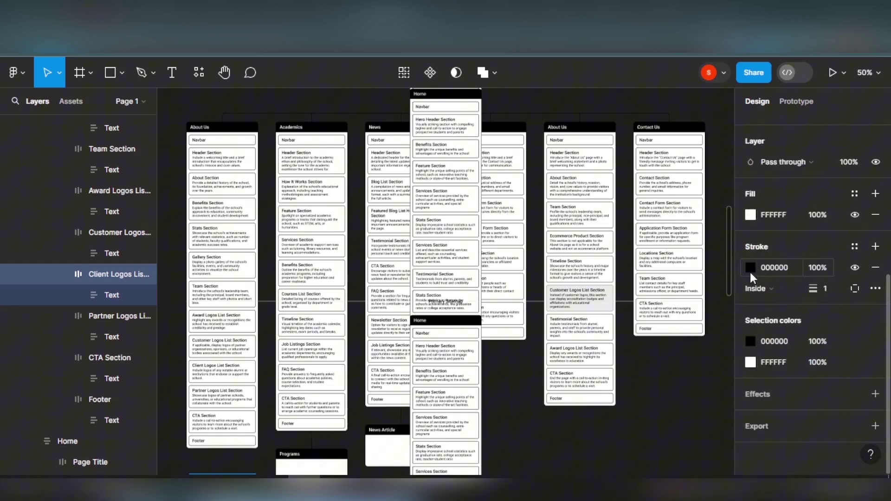
{"action": "scroll", "coordinate": [752, 270], "scroll_direction": "up", "scroll_amount": 5}
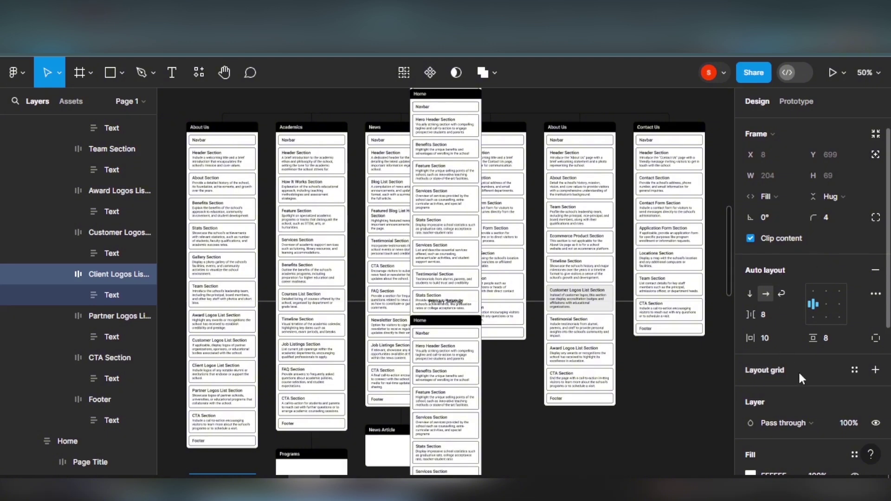
{"action": "scroll", "coordinate": [799, 371], "scroll_direction": "down", "scroll_amount": 5}
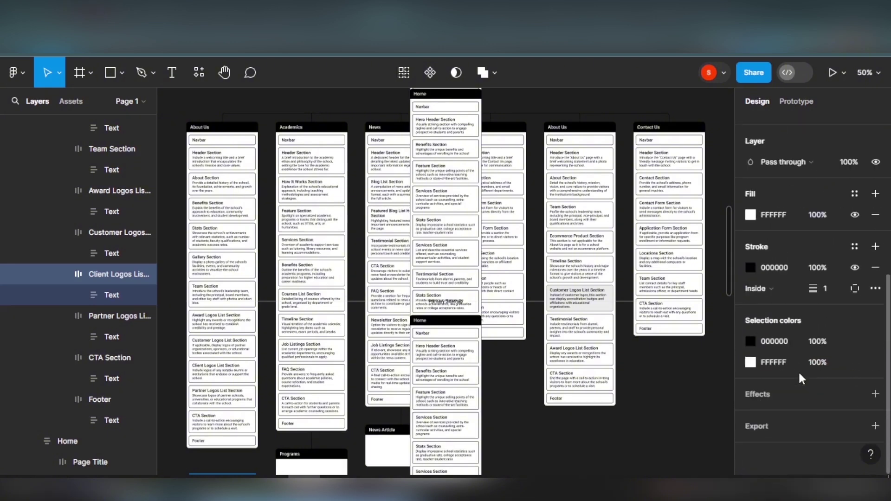
{"action": "left_click", "coordinate": [802, 398]}
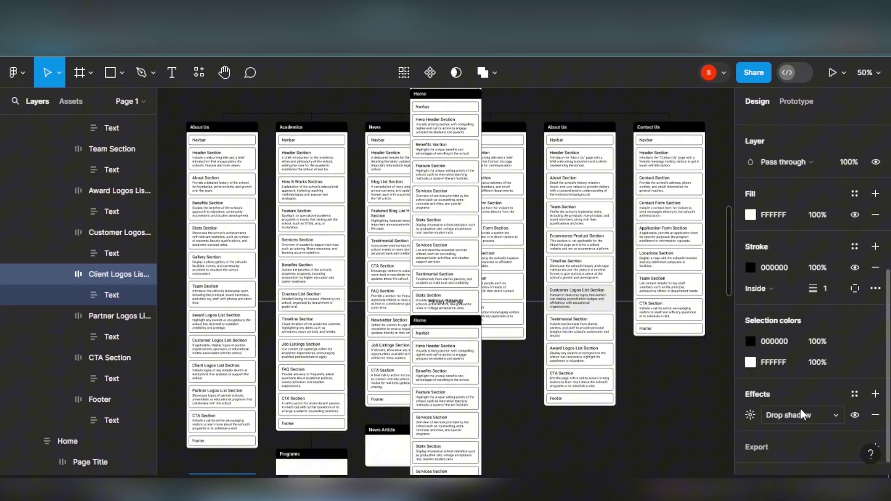
{"action": "left_click", "coordinate": [799, 414]}
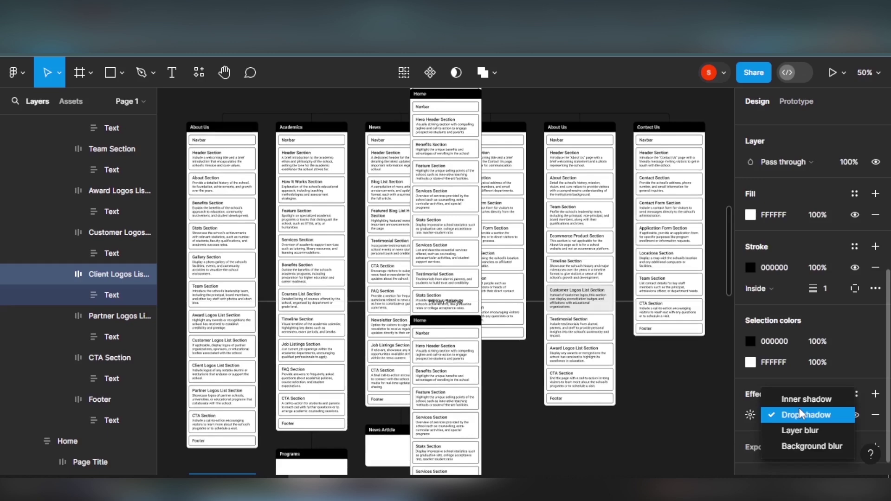
{"action": "left_click", "coordinate": [799, 413]}
{"action": "scroll", "coordinate": [799, 409], "scroll_direction": "down", "scroll_amount": 1}
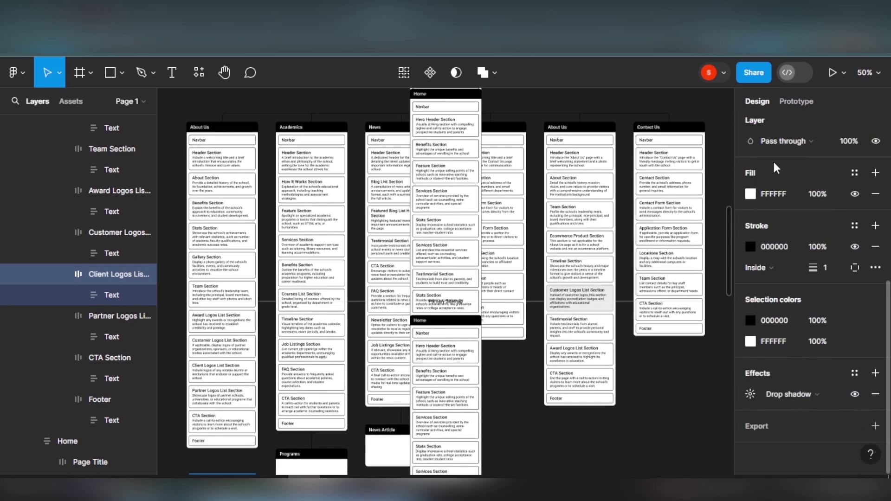
{"action": "left_click", "coordinate": [796, 101]}
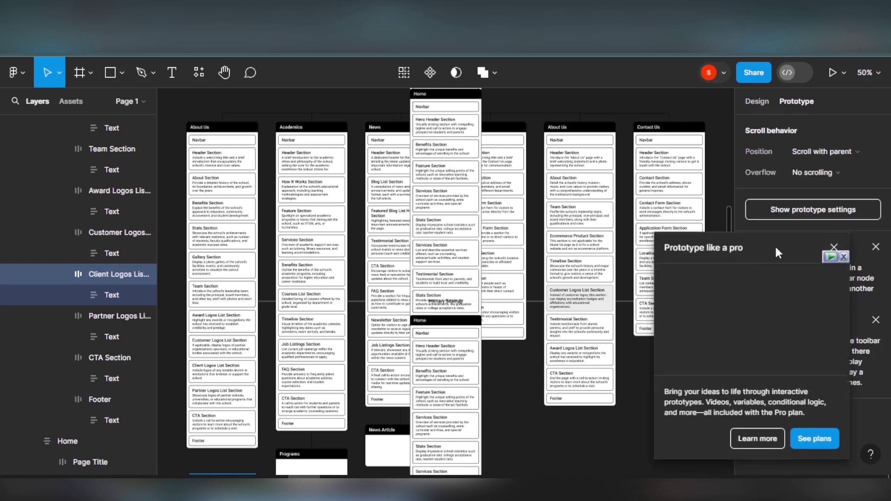
- Dismiss the Pro promo, keep Position as Scroll with parent and Overflow as No scrolling, then try playing the prototype
{"action": "left_click", "coordinate": [834, 247]}
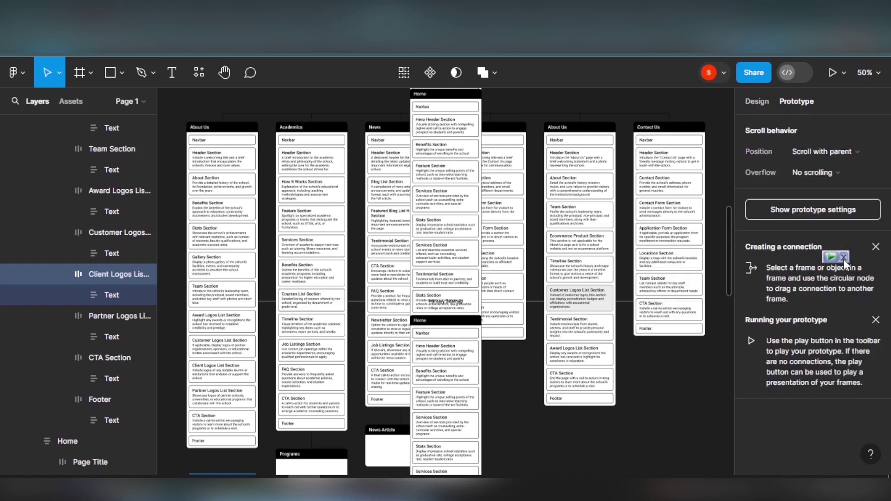
{"action": "left_click", "coordinate": [815, 152]}
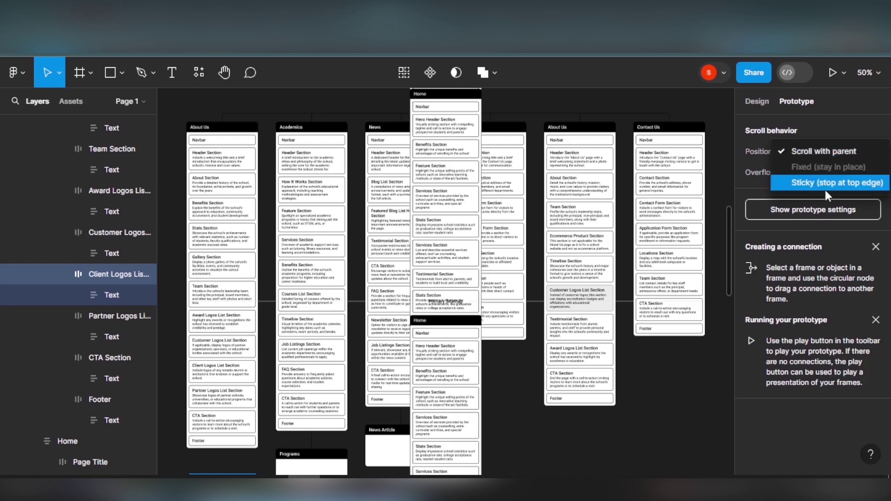
{"action": "left_click", "coordinate": [817, 147]}
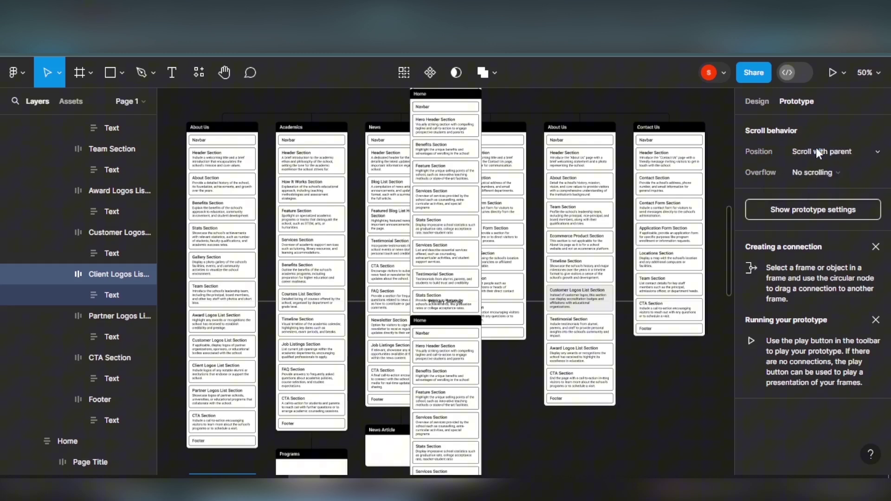
{"action": "left_click", "coordinate": [817, 172]}
{"action": "left_click", "coordinate": [818, 171]}
{"action": "left_click", "coordinate": [829, 71]}
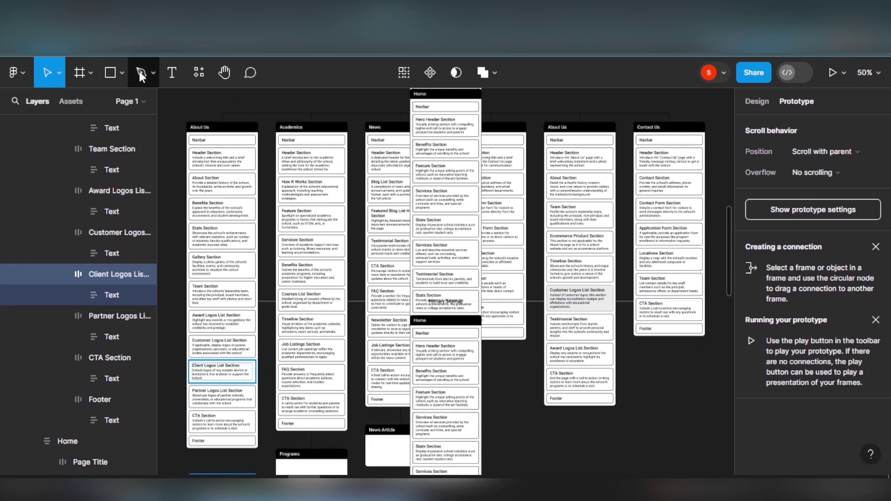
{"action": "left_click", "coordinate": [80, 72]}
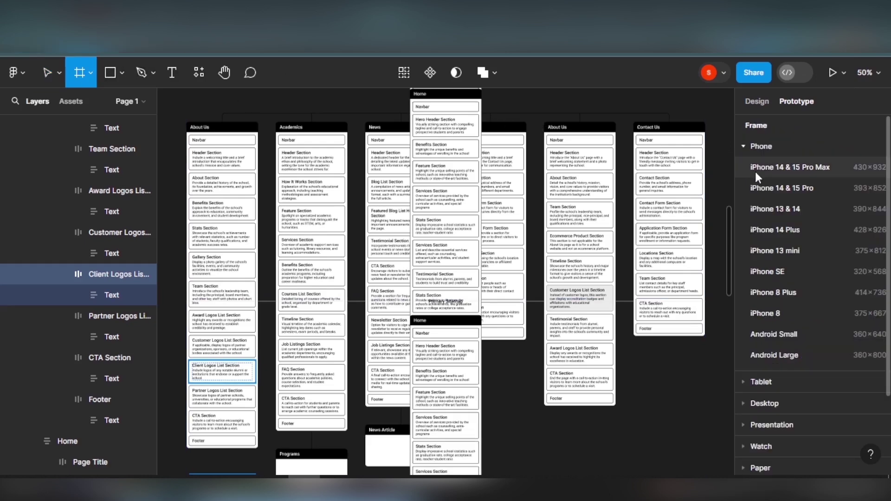
{"action": "left_click", "coordinate": [774, 167]}
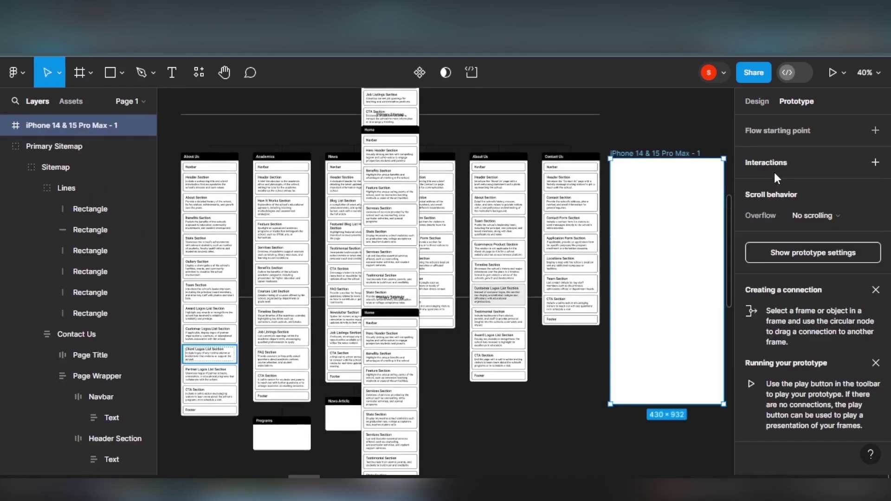
{"action": "key", "text": "ctrl+z"}
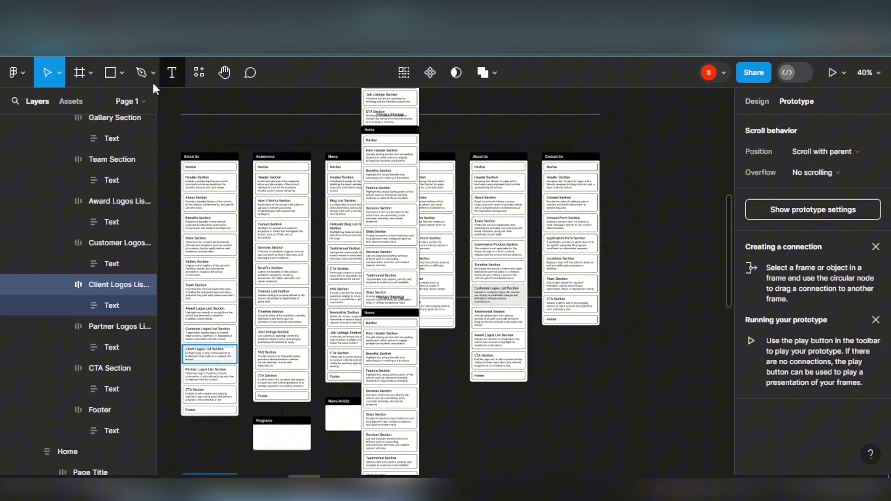
{"action": "left_click", "coordinate": [96, 120]}
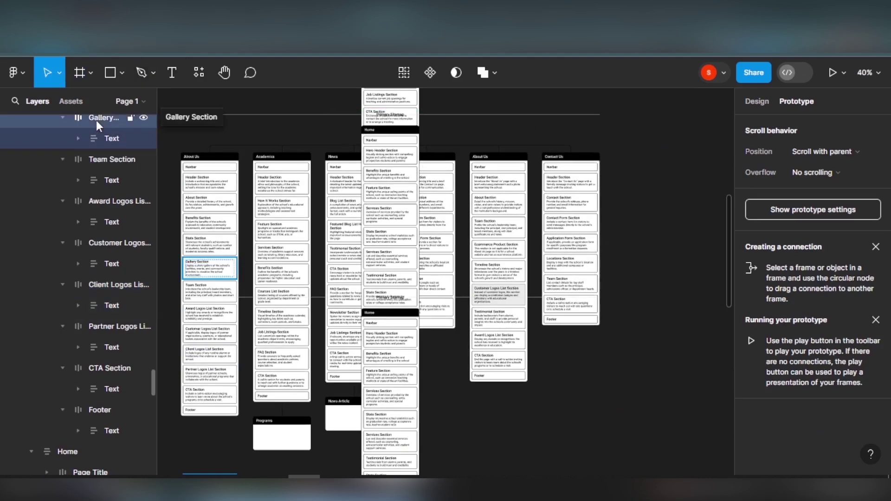
{"action": "left_click", "coordinate": [98, 160]}
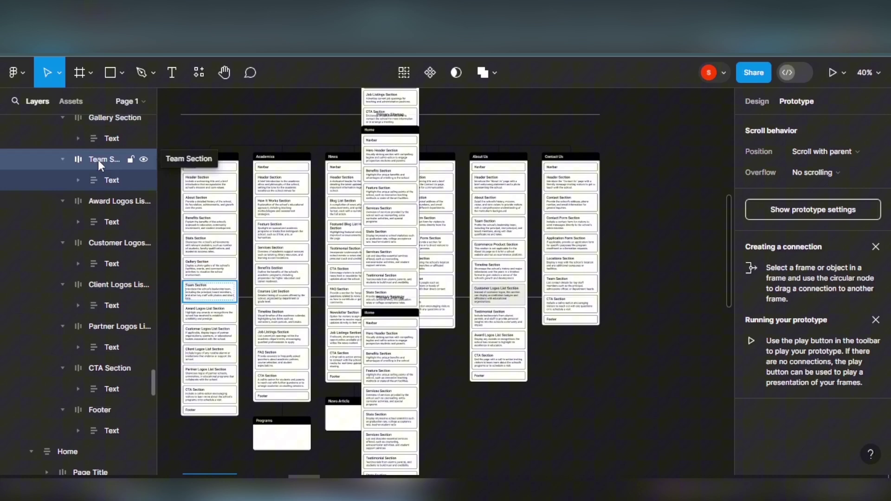
{"action": "left_click", "coordinate": [95, 206]}
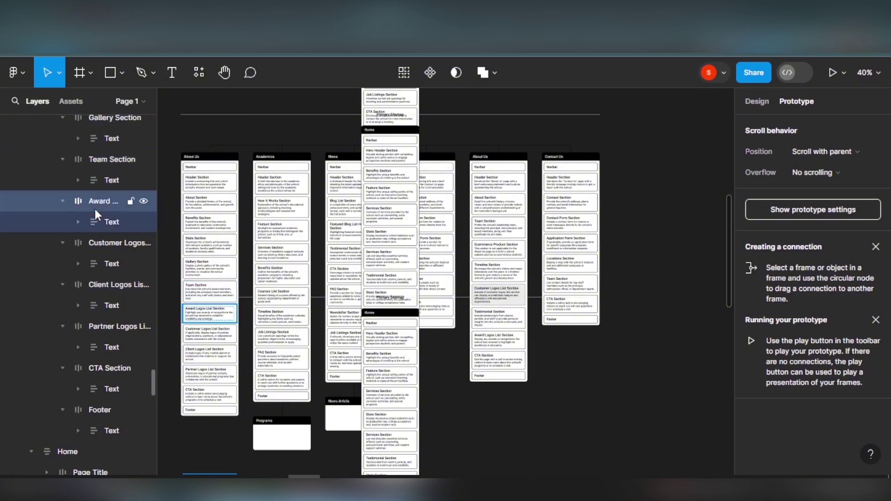
{"action": "scroll", "coordinate": [109, 316], "scroll_direction": "down", "scroll_amount": 15}
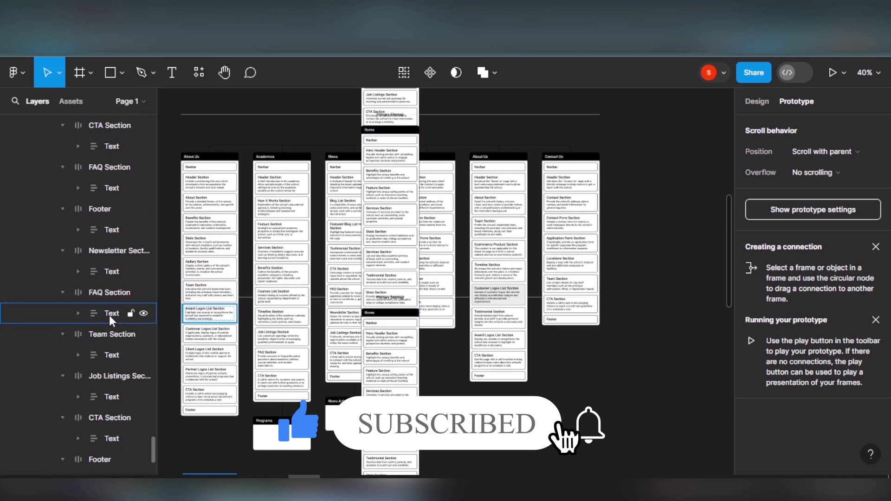
{"action": "scroll", "coordinate": [109, 316], "scroll_direction": "down", "scroll_amount": 5}
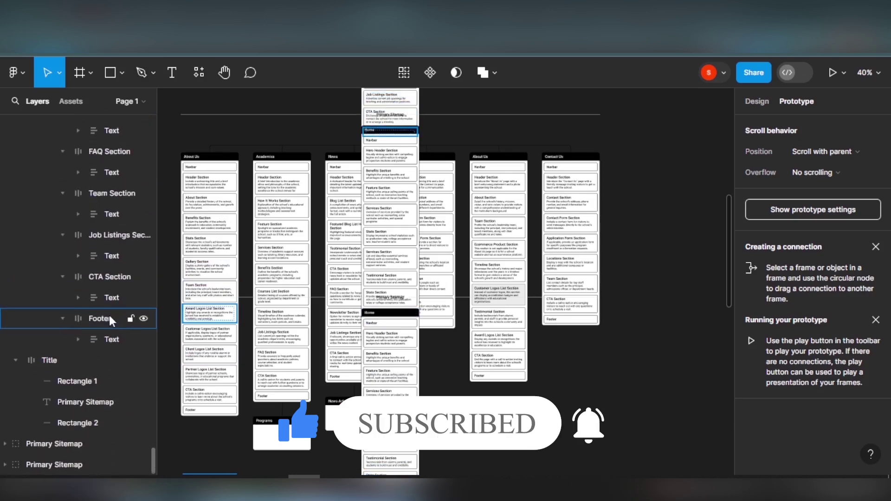
{"action": "left_click", "coordinate": [338, 317]}
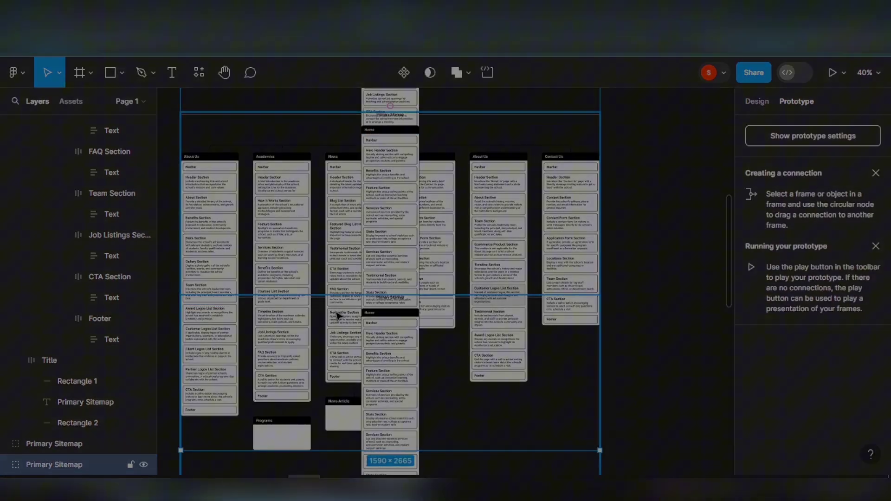